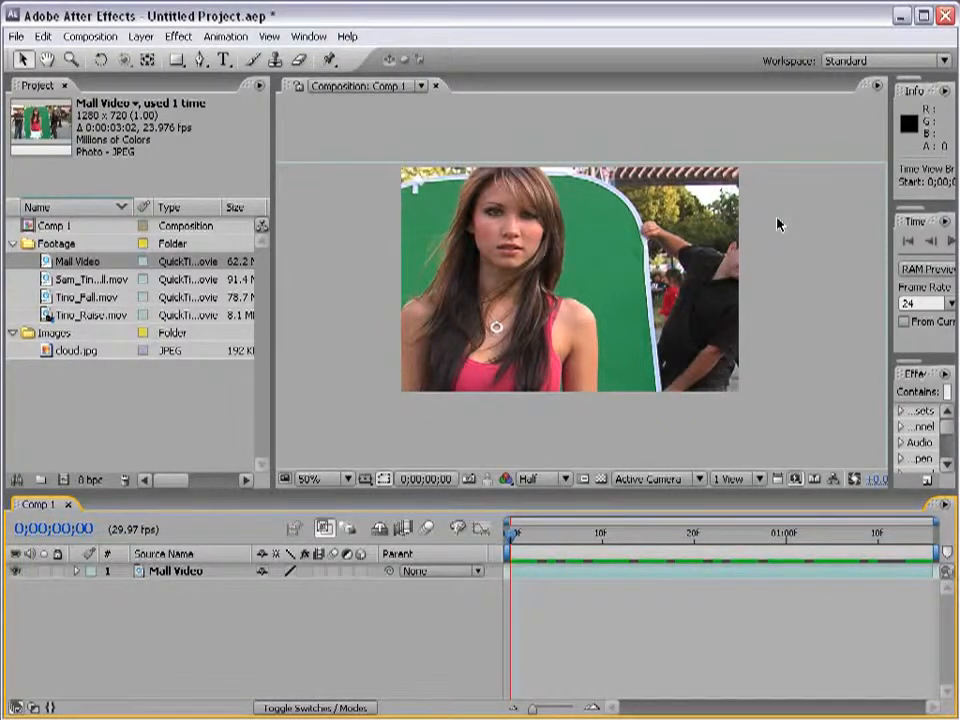
Reset the Standard workspace to its default layout, discarding the changes made to it
left_click(774, 116)
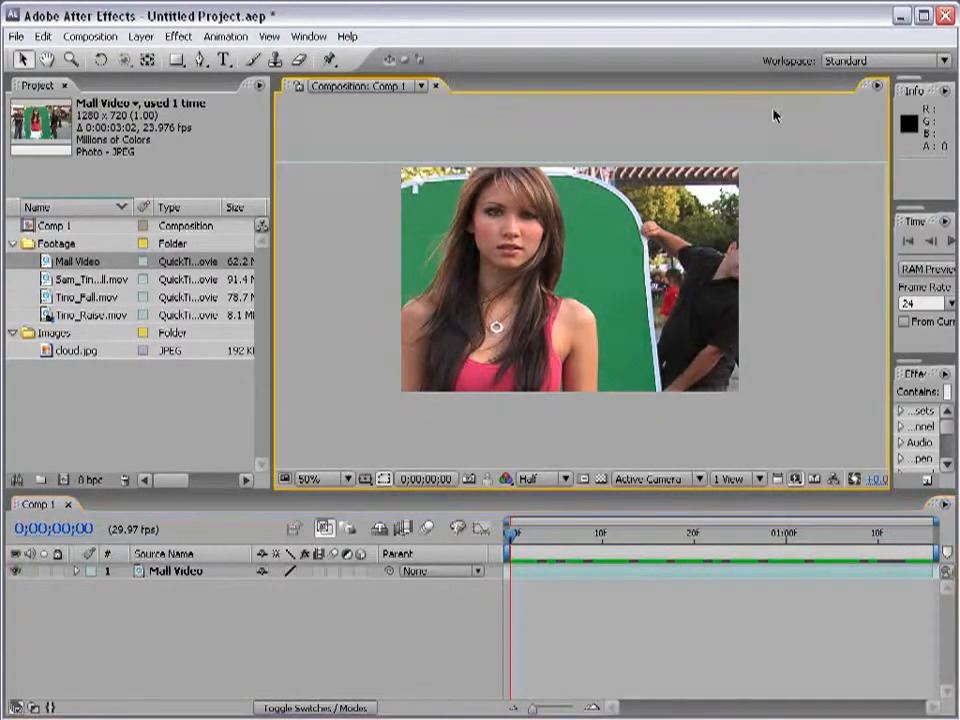
left_click(862, 61)
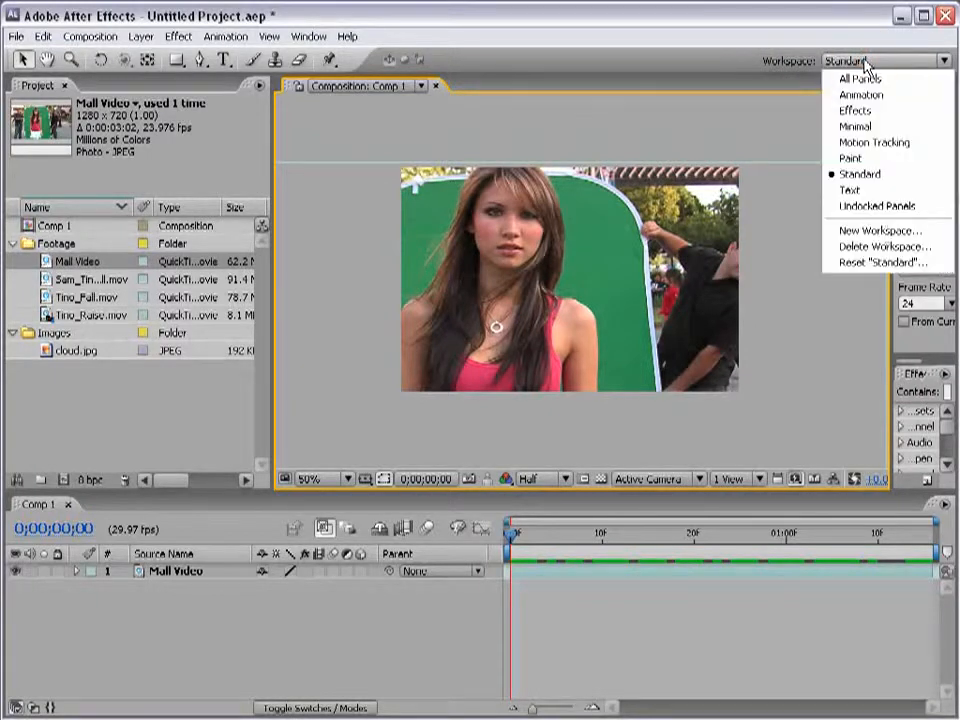
left_click(866, 264)
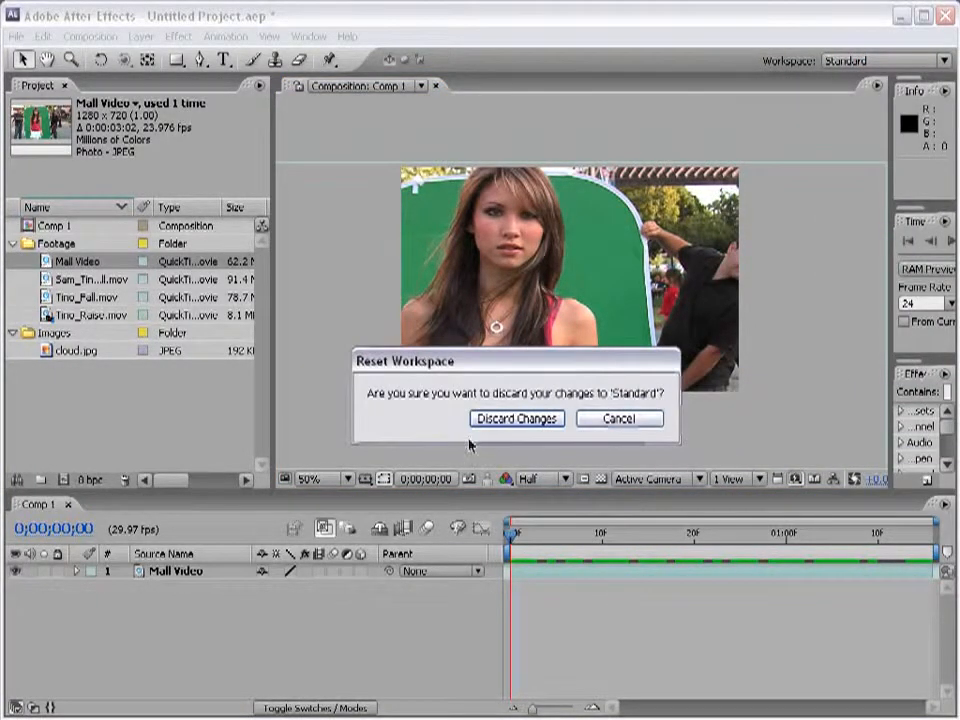
left_click(504, 422)
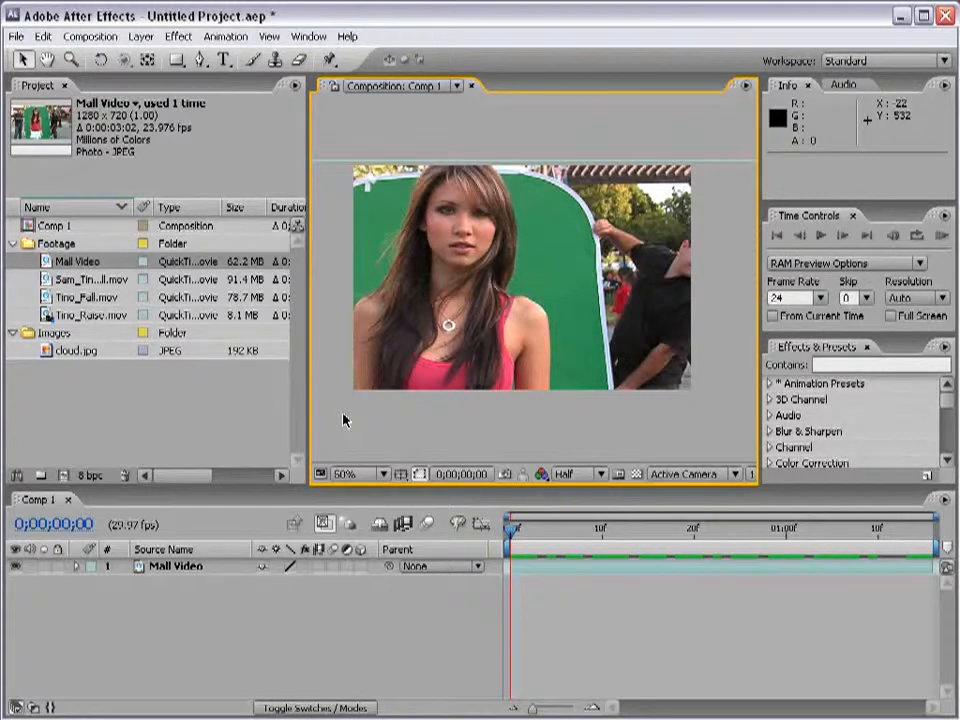
Create a new composition from the Mall Video footage and scrub through its full duration
left_click(118, 371)
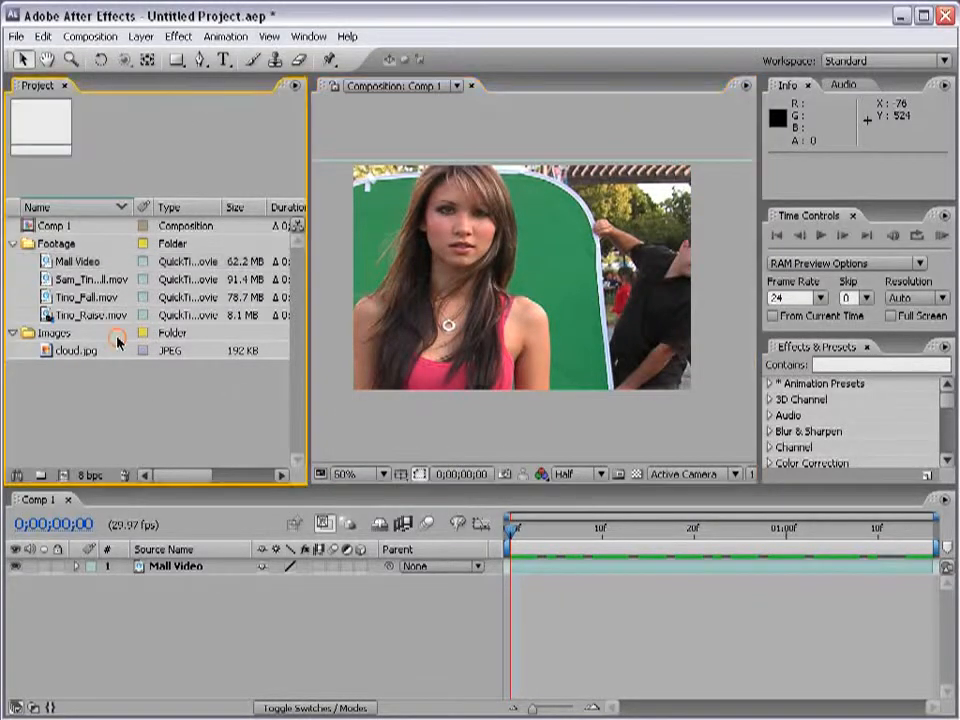
left_click(78, 262)
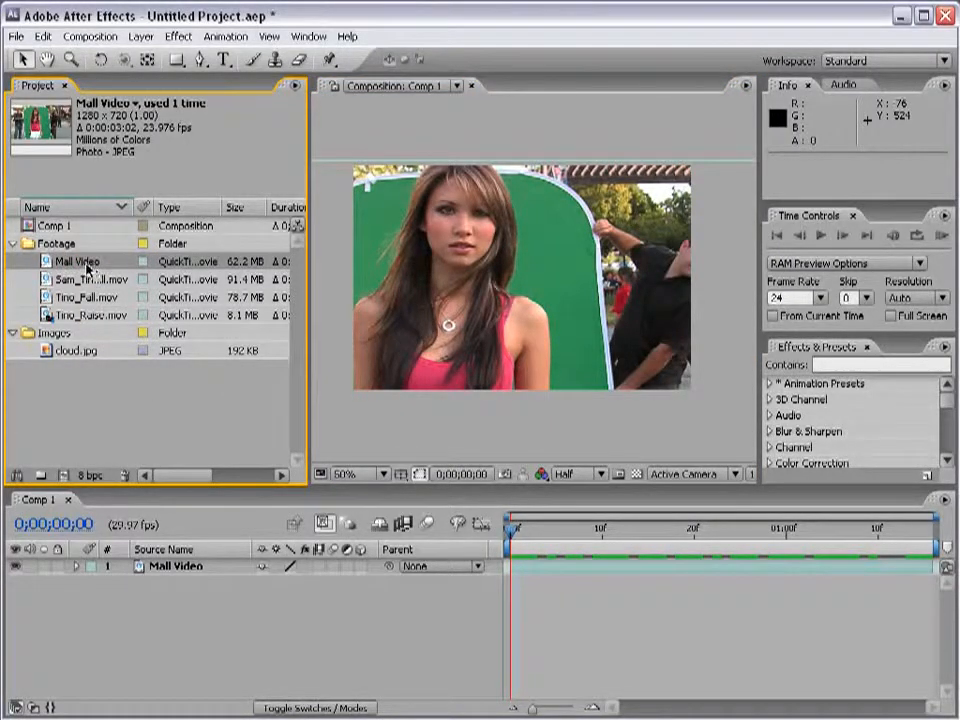
left_click_drag(85, 262, 63, 481)
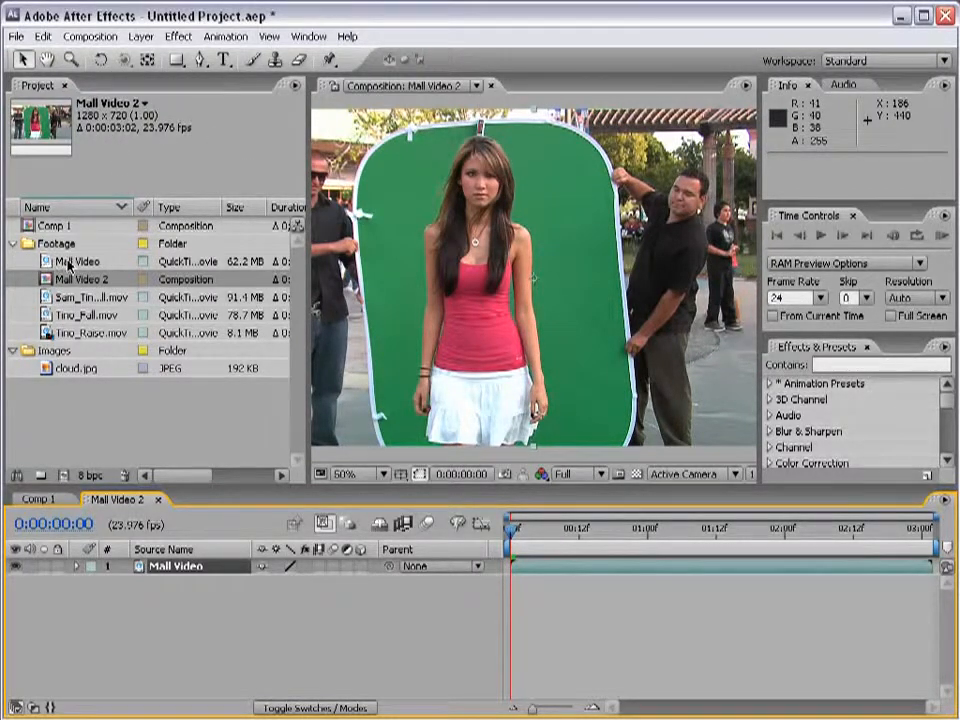
scroll(600, 260, "down", 2)
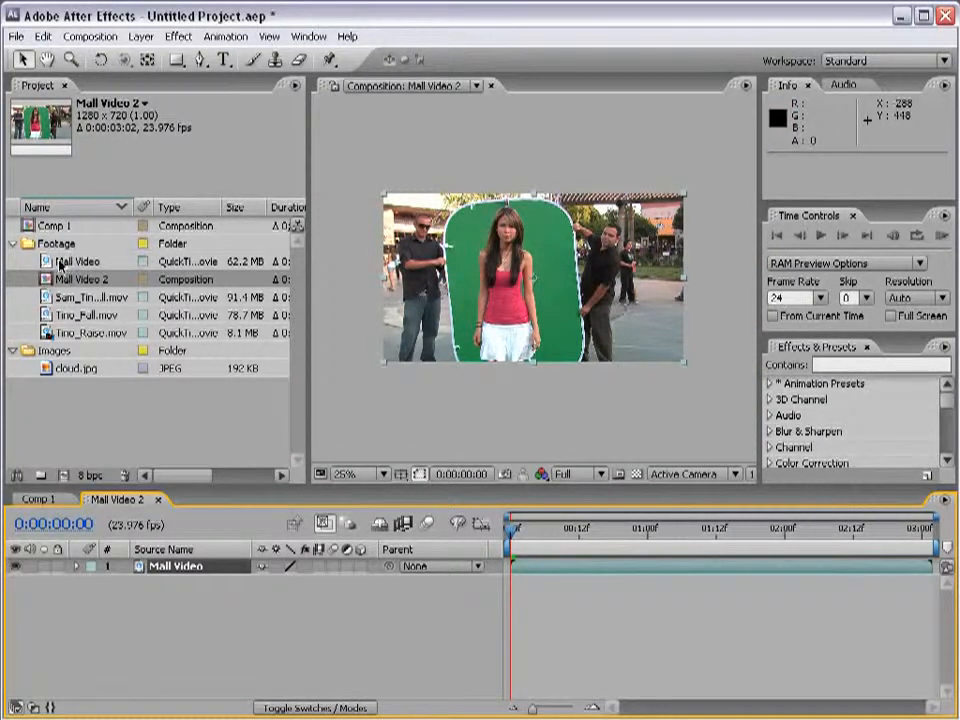
left_click(914, 533)
left_click_drag(914, 533, 500, 567)
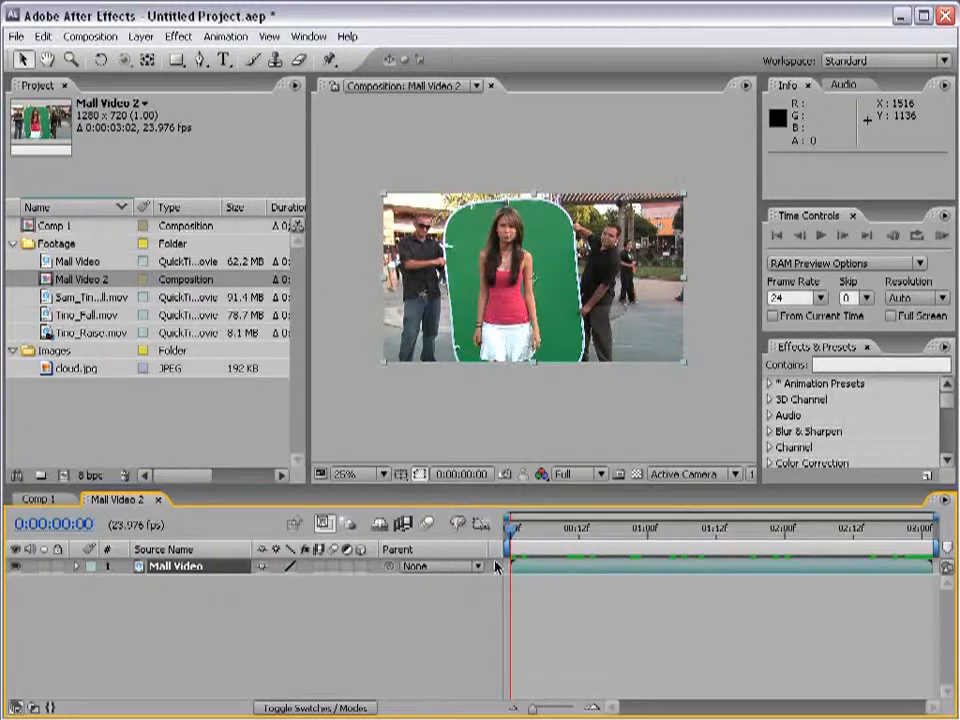
left_click(100, 36)
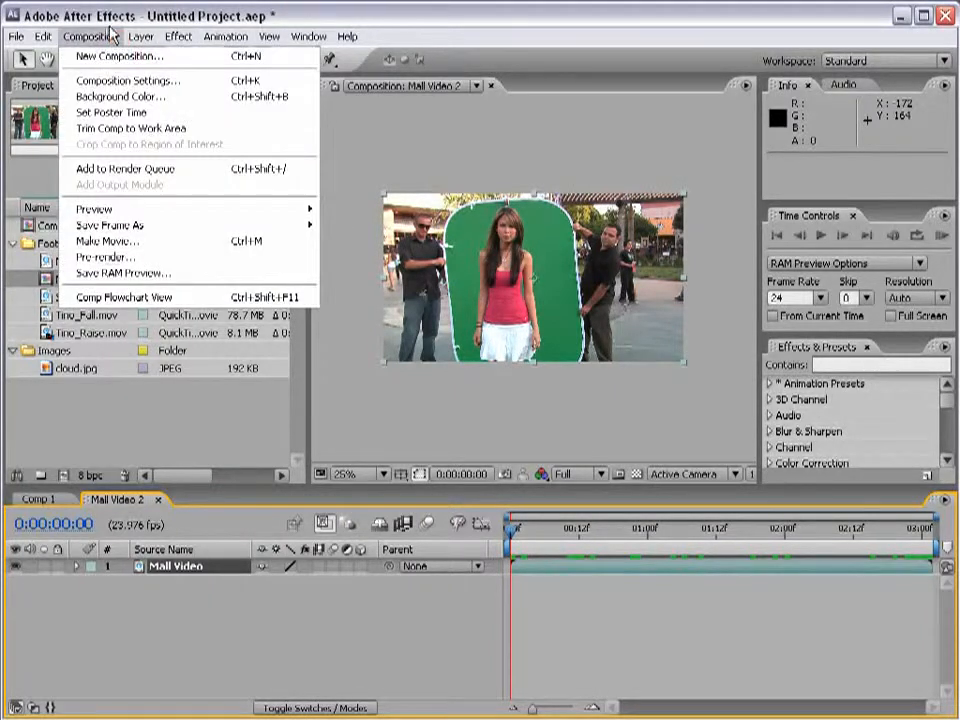
left_click(110, 28)
left_click(594, 660)
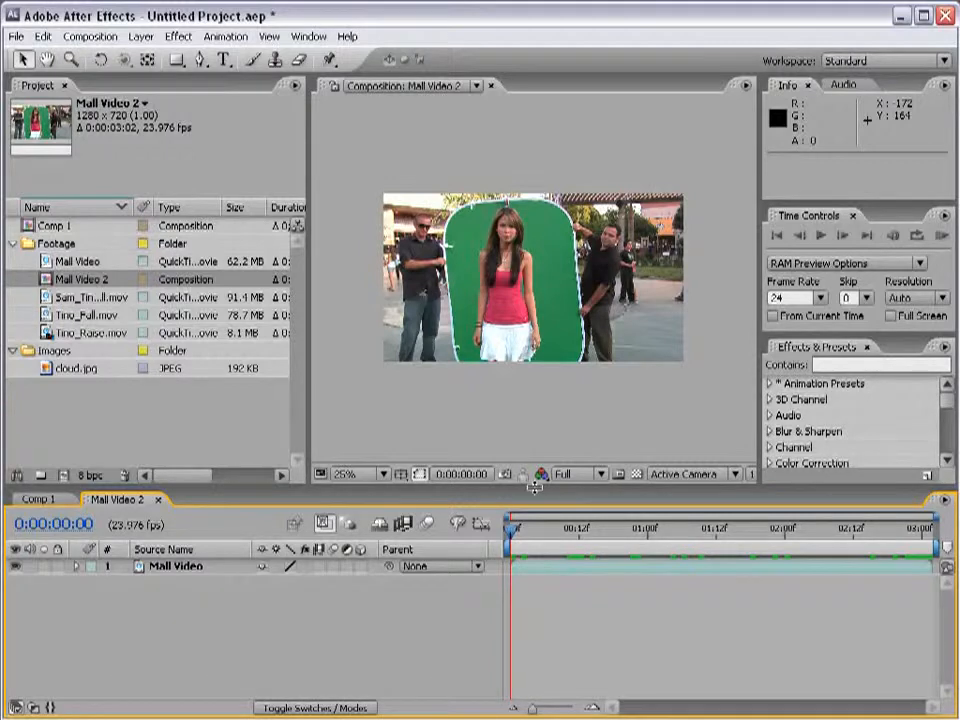
Apply Fast Blur to the Mall Video layer with Blurriness 53 and Repeat Edge Pixels enabled
key("period")
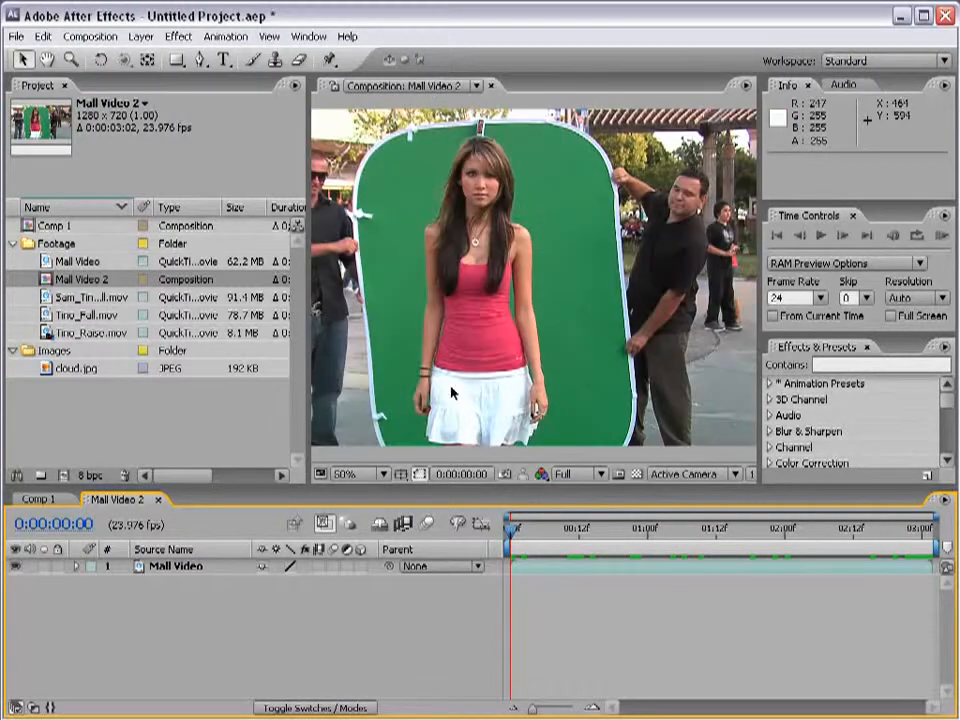
left_click(167, 567)
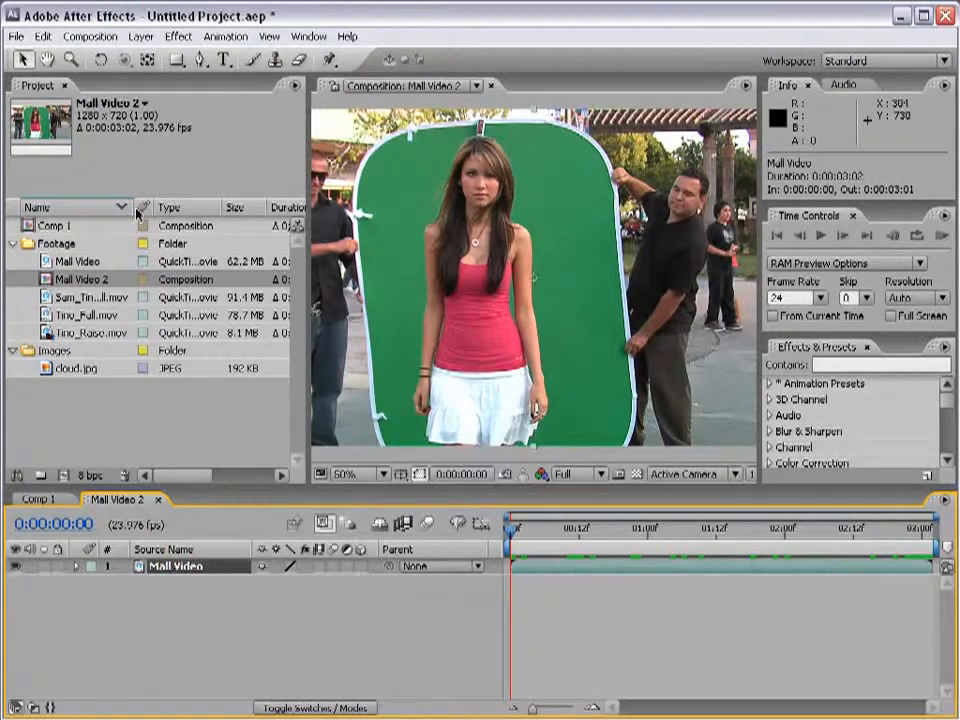
left_click(168, 38)
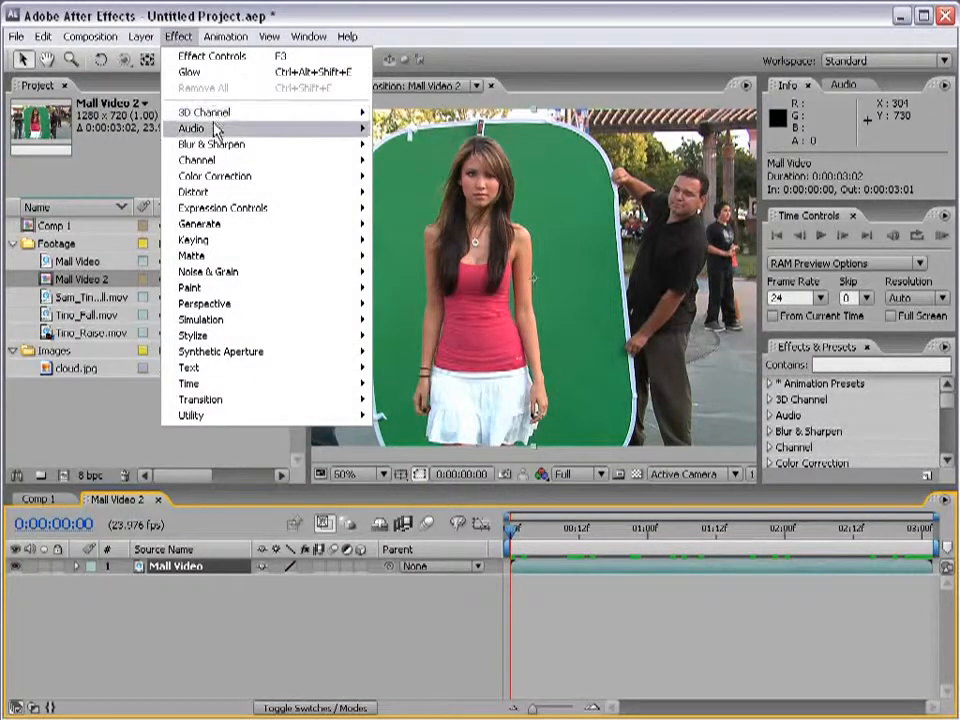
mouse_move(215, 150)
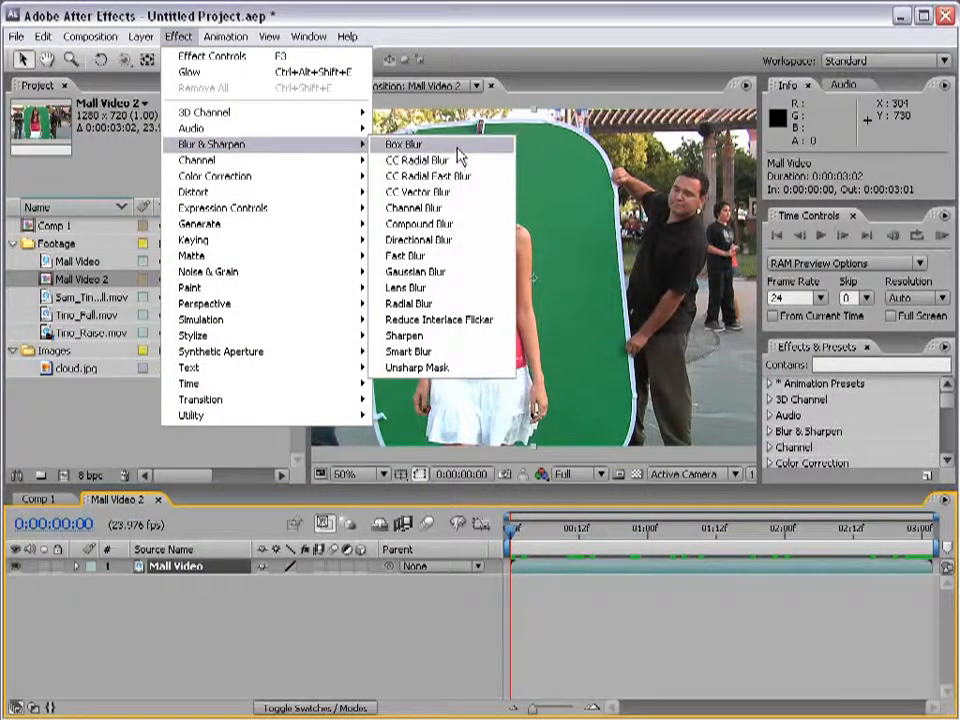
left_click(456, 255)
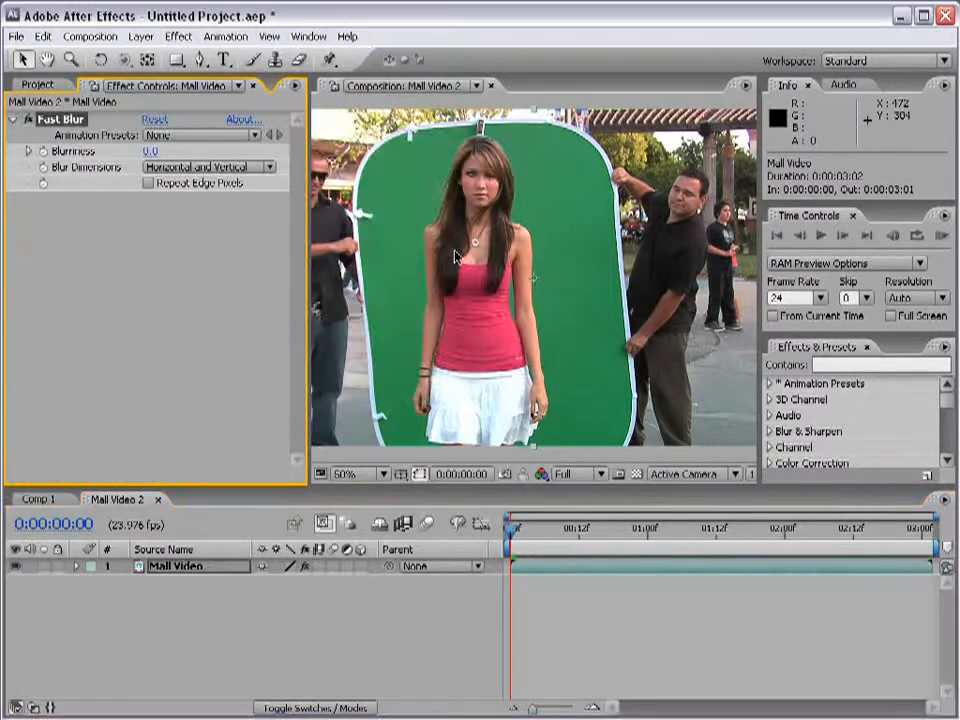
left_click_drag(149, 152, 212, 160)
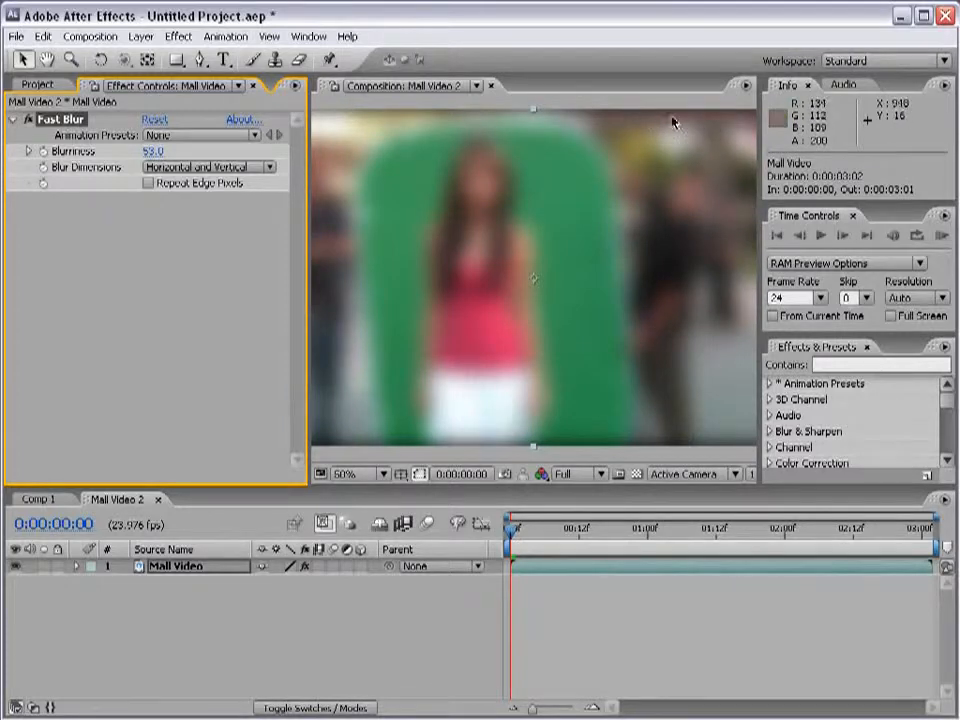
left_click(149, 185)
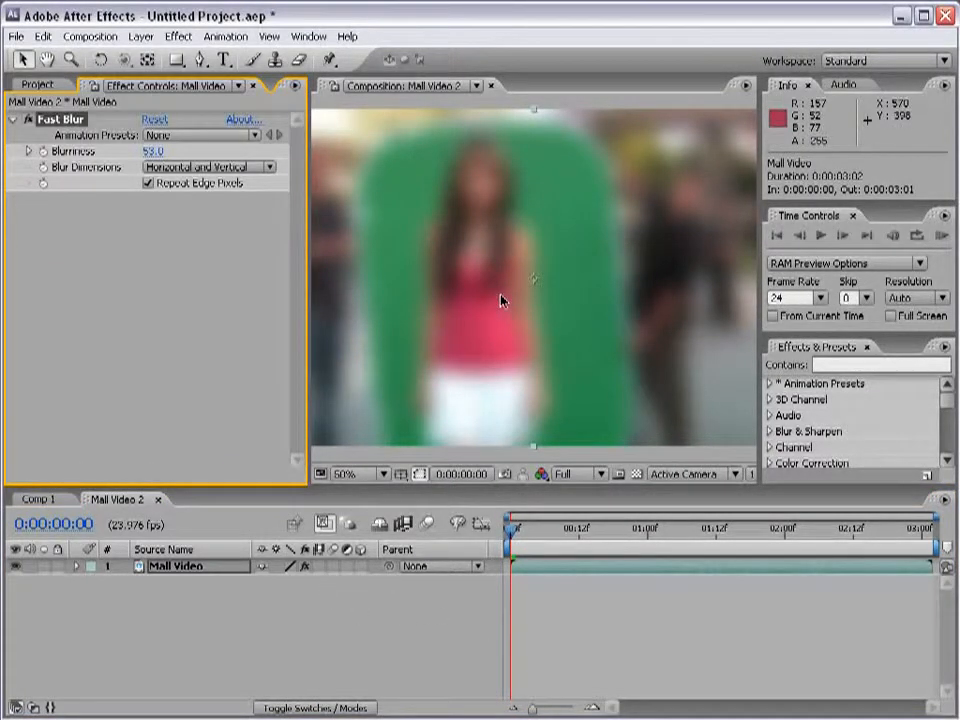
Add a Curves effect to the Mall Video layer and shape the RGB curve into a steep S for stronger contrast
scroll(502, 298, "down", 2)
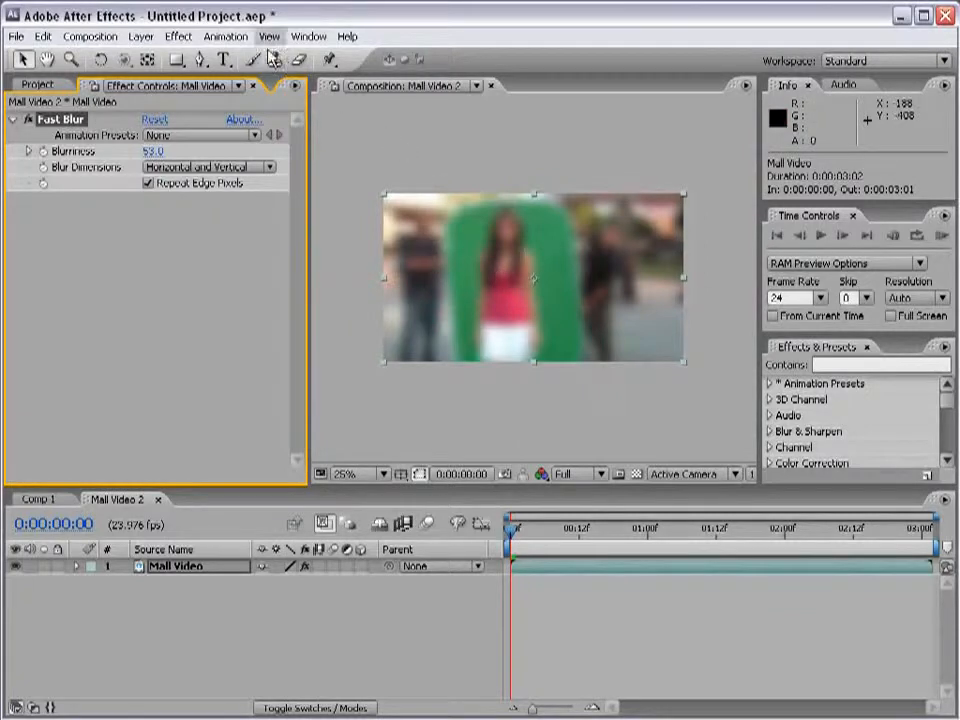
left_click(178, 37)
mouse_move(172, 176)
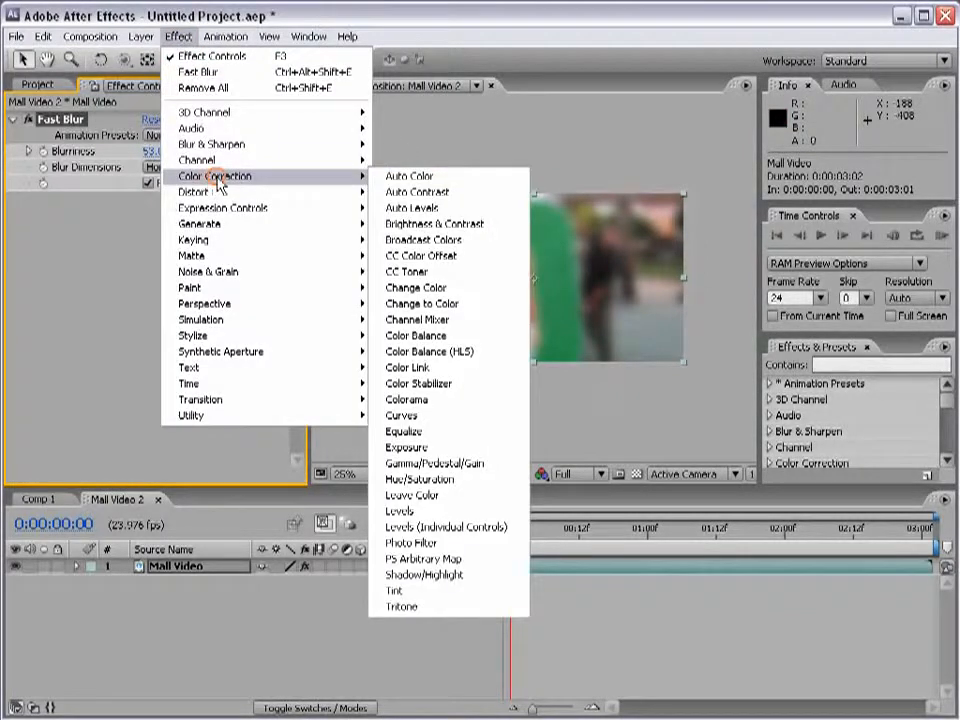
left_click(425, 415)
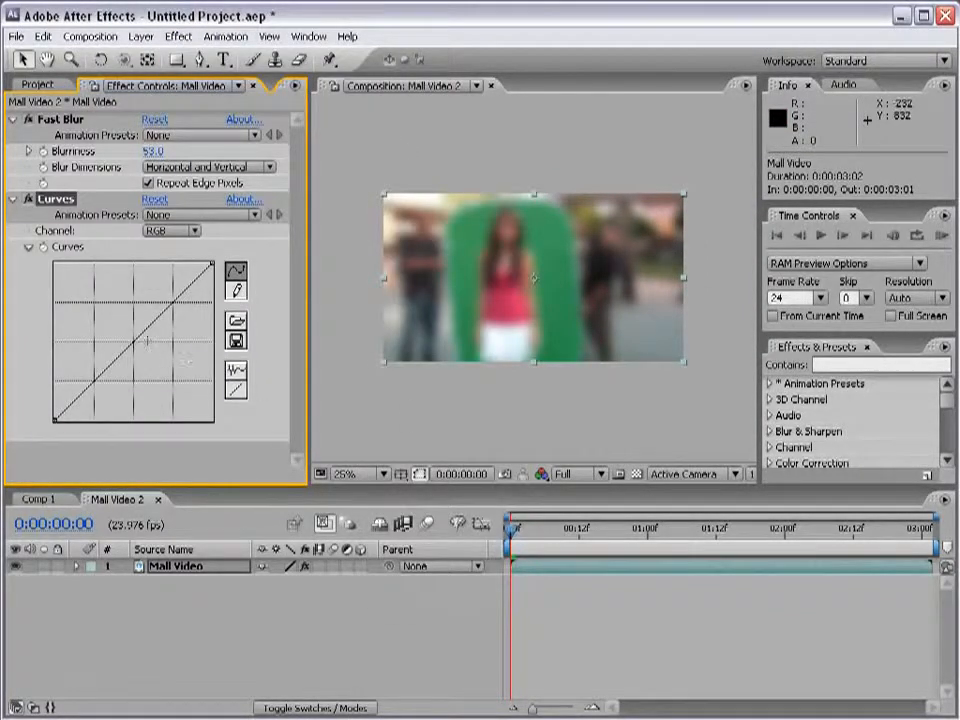
left_click_drag(145, 336, 139, 291)
left_click_drag(104, 350, 104, 372)
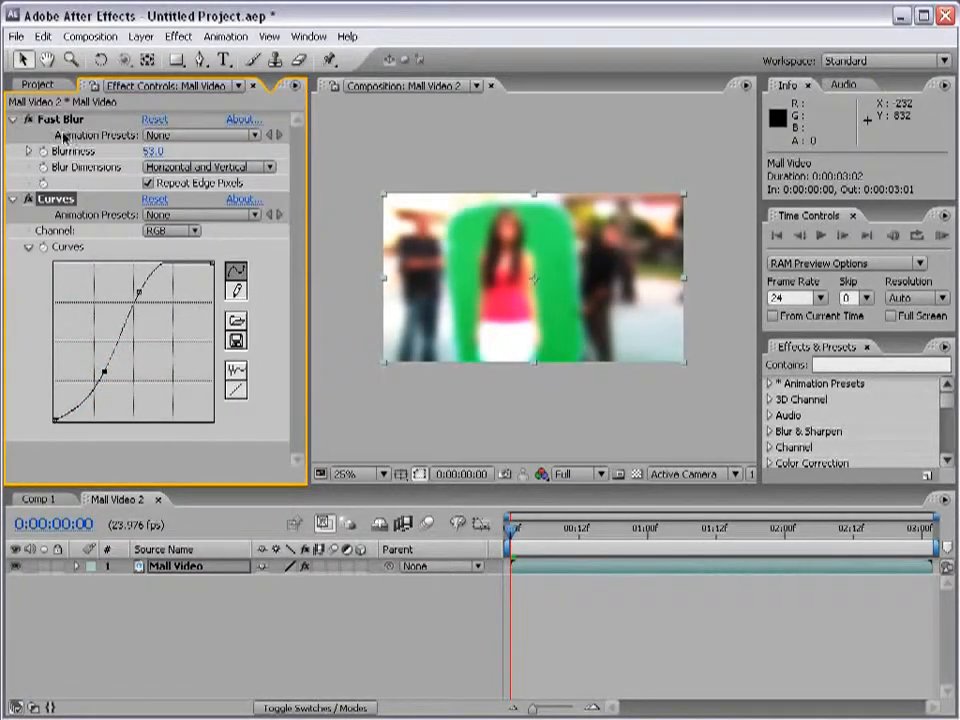
Reorder the layer's effects so Fast Blur comes after Curves, and collapse both effects' settings
left_click(14, 119)
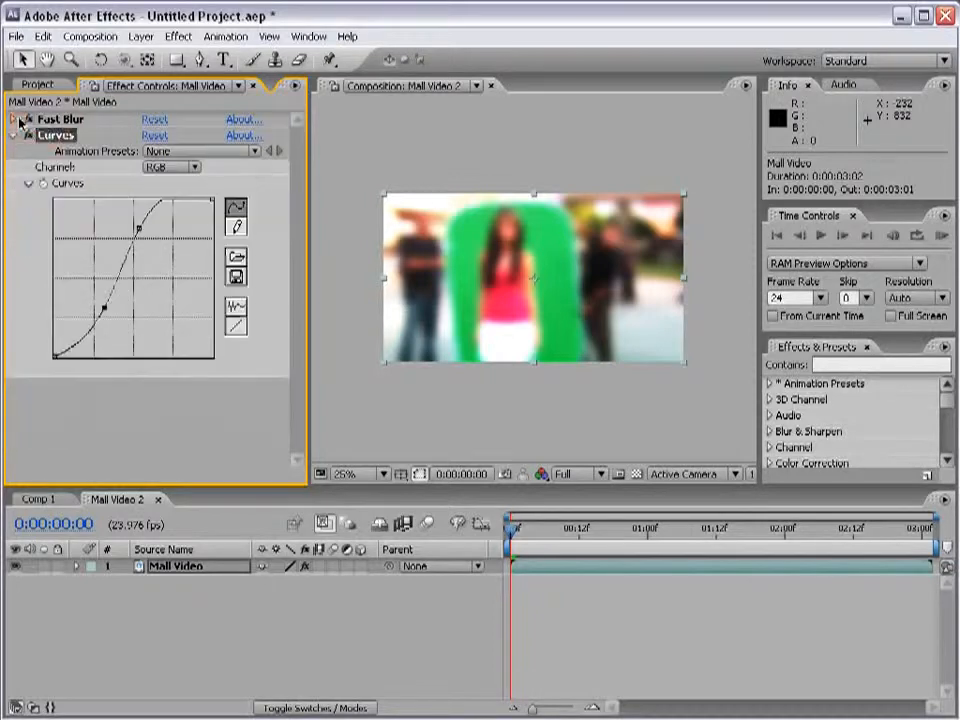
left_click(57, 121)
left_click_drag(57, 121, 71, 384)
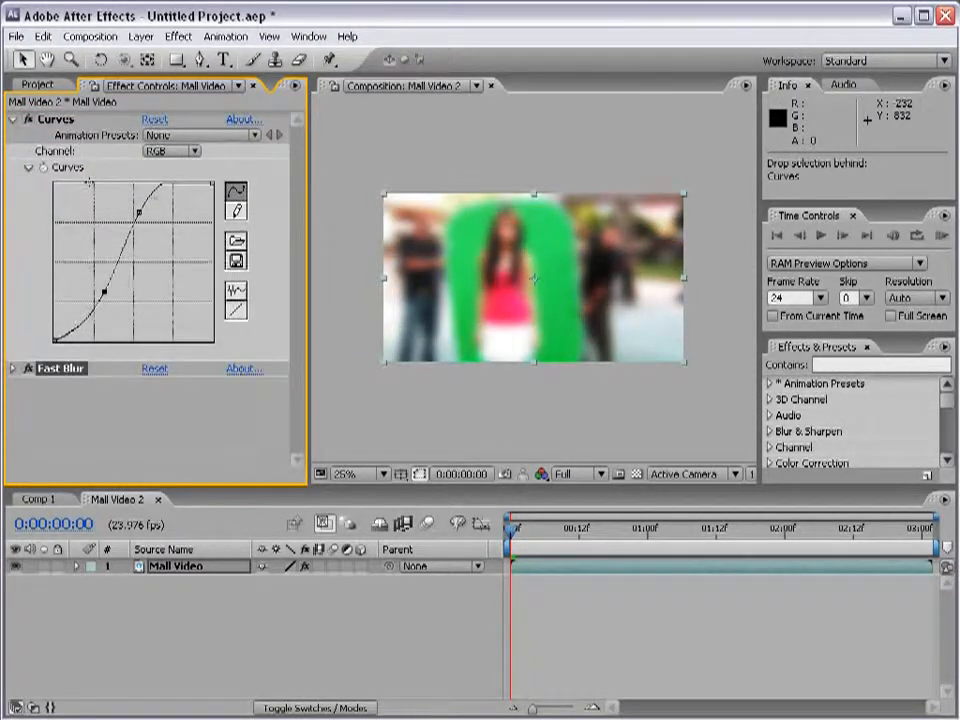
left_click(14, 119)
mouse_move(62, 124)
left_mouse_down()
mouse_move(66, 152)
mouse_move(57, 141)
left_mouse_up()
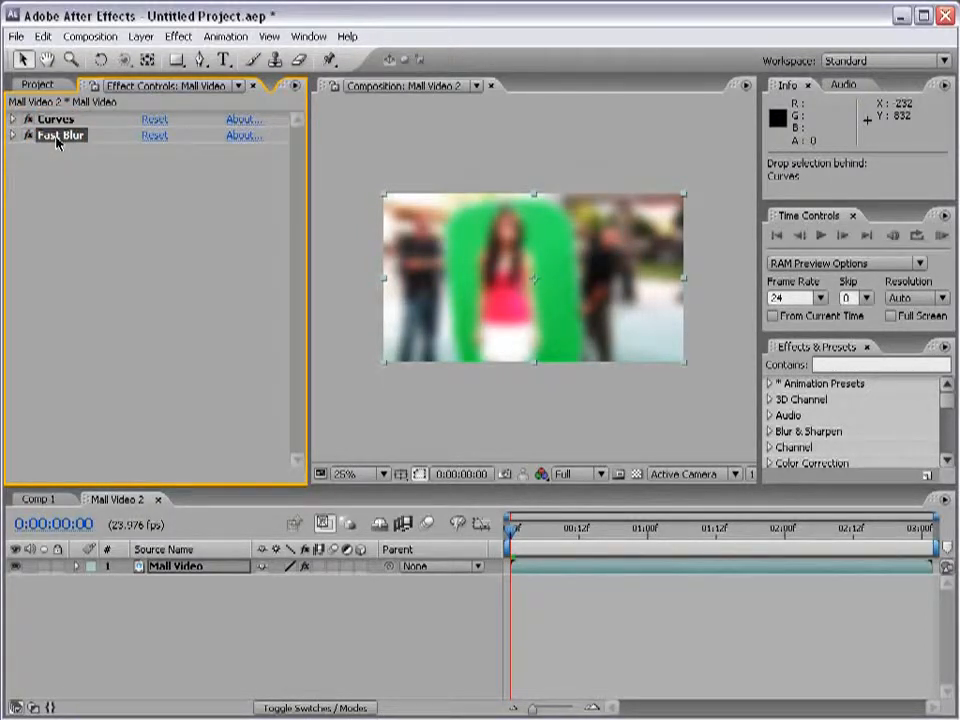
left_click(87, 138)
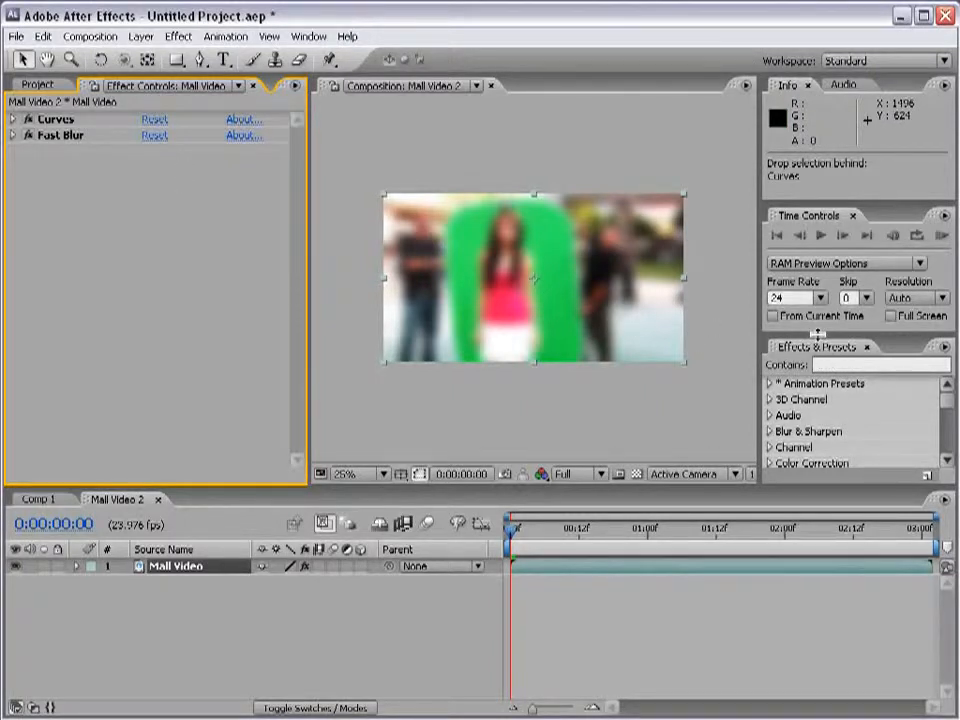
Search the effects for "glow", apply Glow to the Mall Video layer and set its Glow Radius to 181
left_click_drag(817, 335, 814, 256)
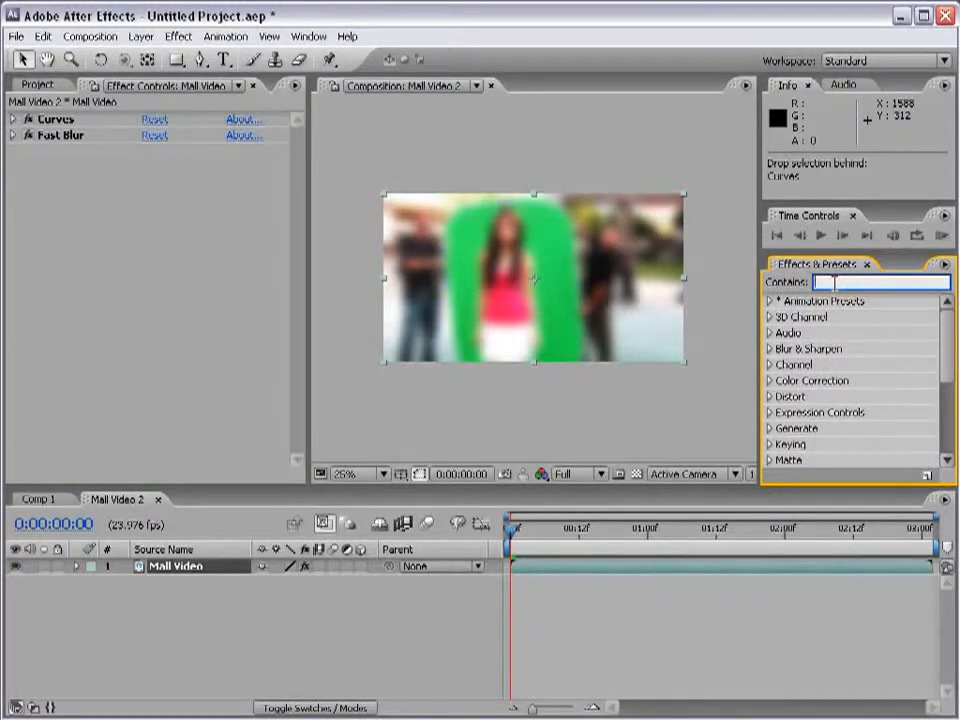
type("glow")
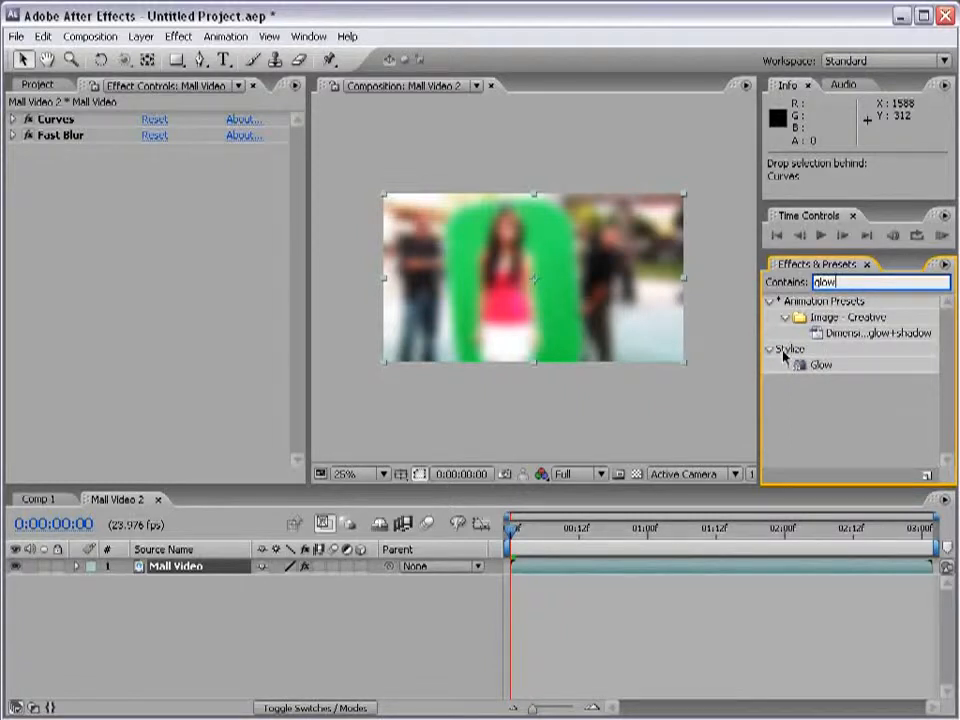
left_click(824, 366)
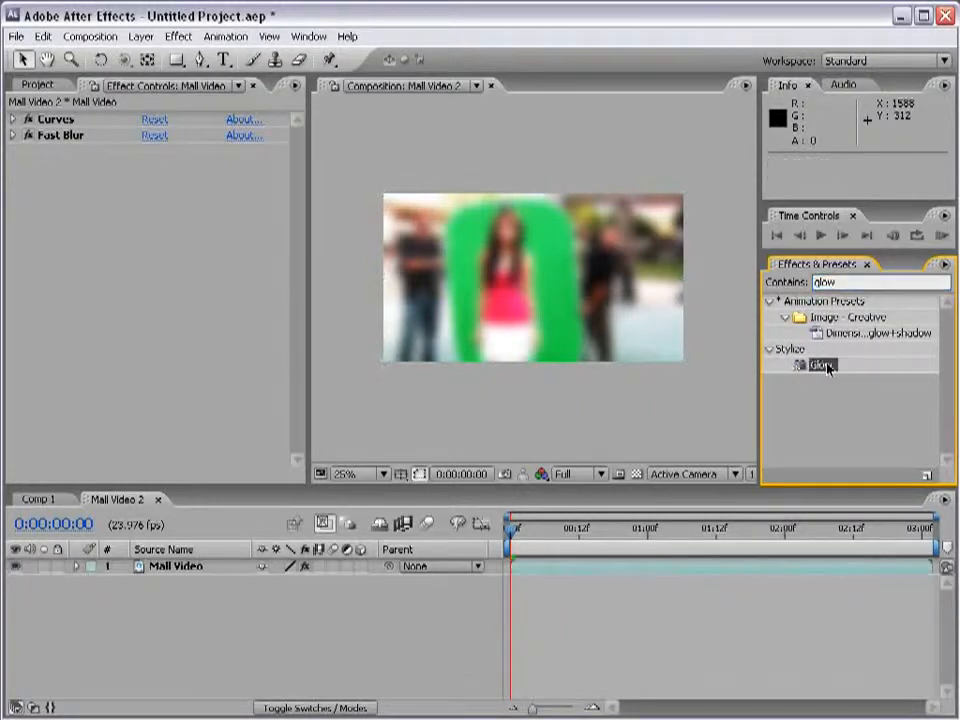
left_click_drag(826, 368, 548, 575)
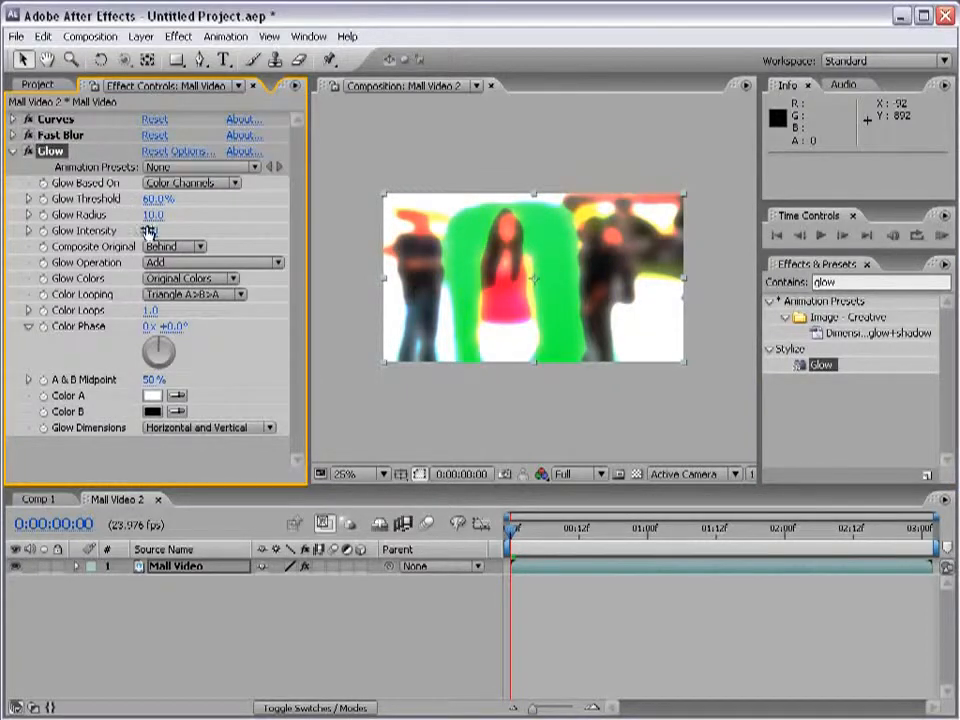
left_click_drag(152, 214, 325, 215)
Turn off the Fast Blur and Curves effects on the Mall Video layer
left_click(28, 136)
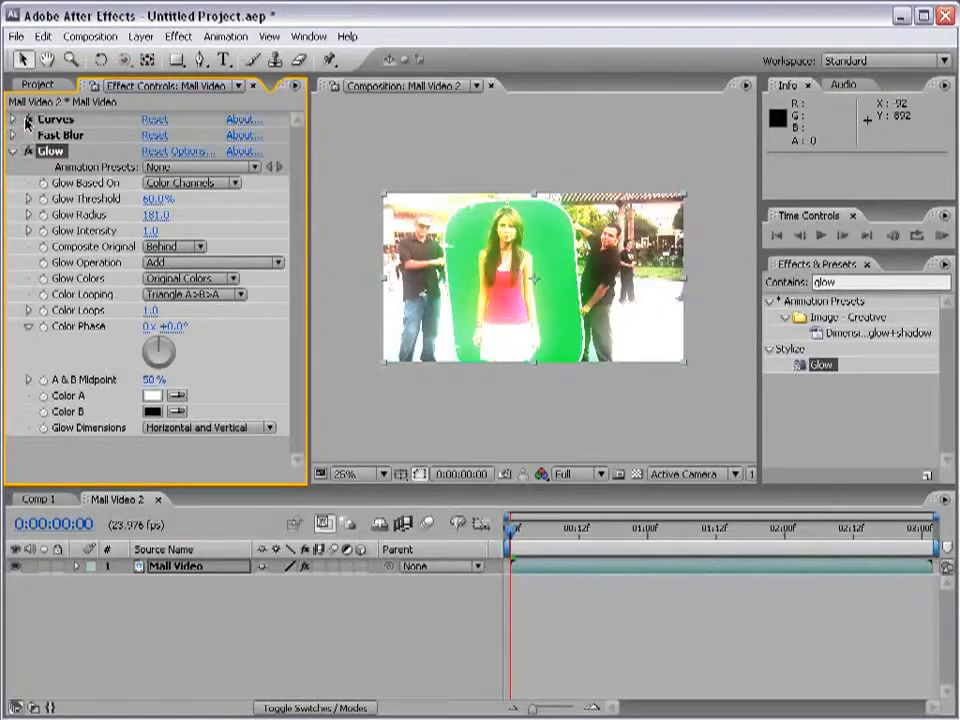
left_click(28, 120)
key("period")
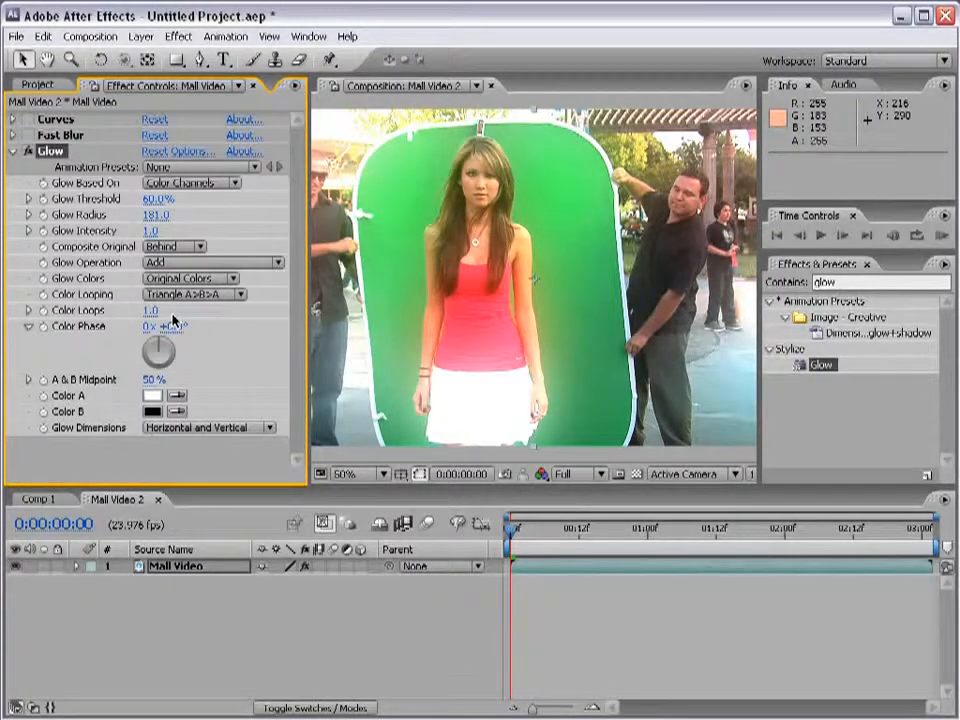
Set the Glow effect's threshold to 87.1% and its radius to 80
left_click_drag(158, 199, 166, 200)
key("ctrl+z")
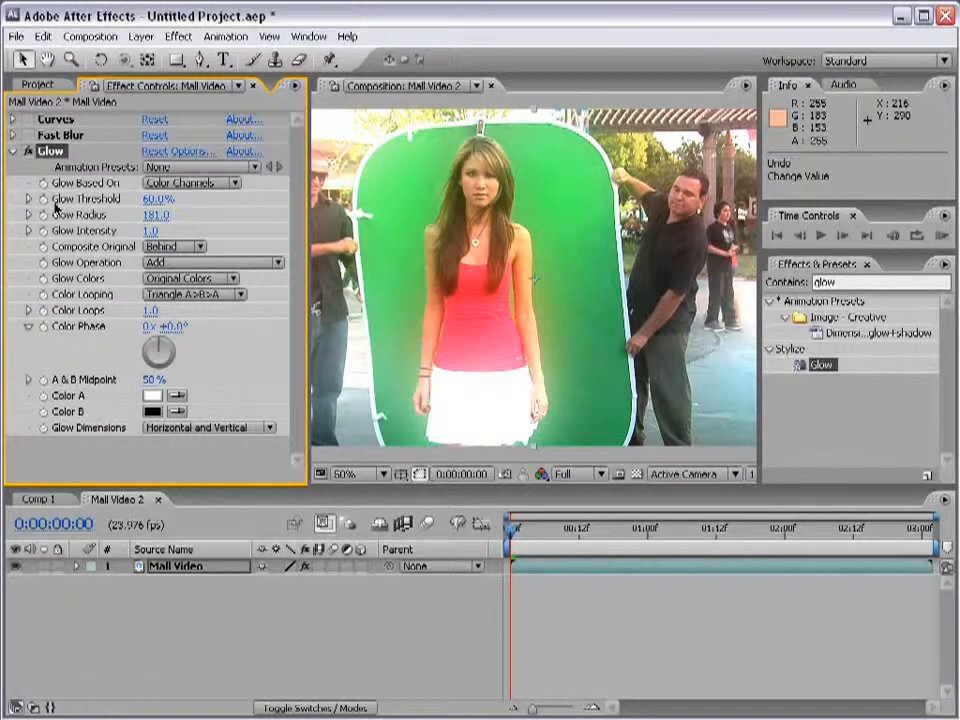
left_click_drag(158, 199, 212, 199)
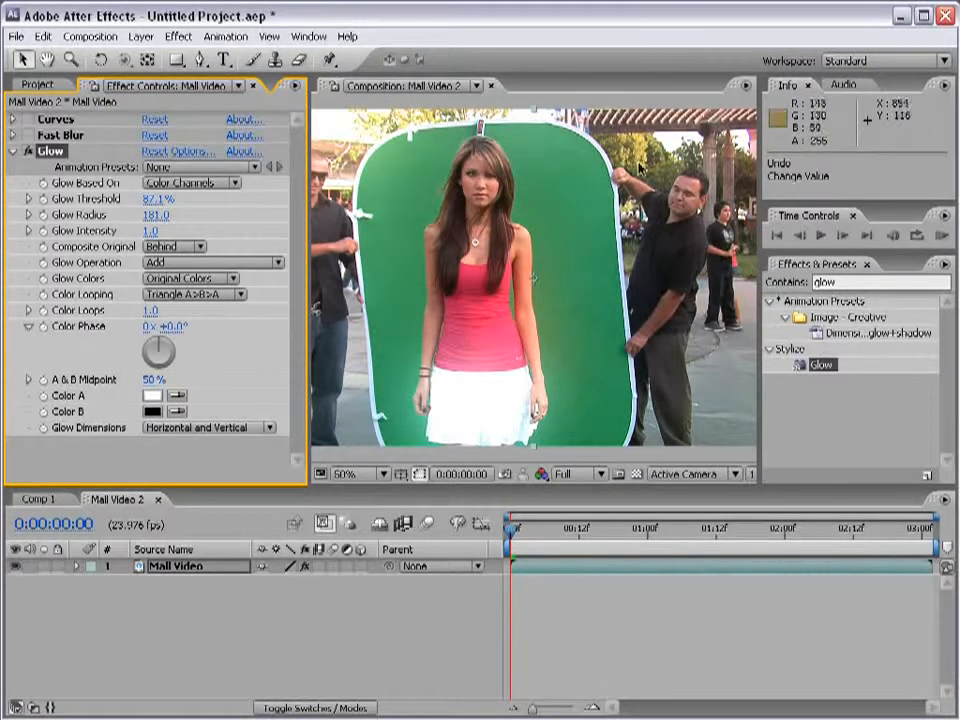
left_click_drag(155, 214, 192, 214)
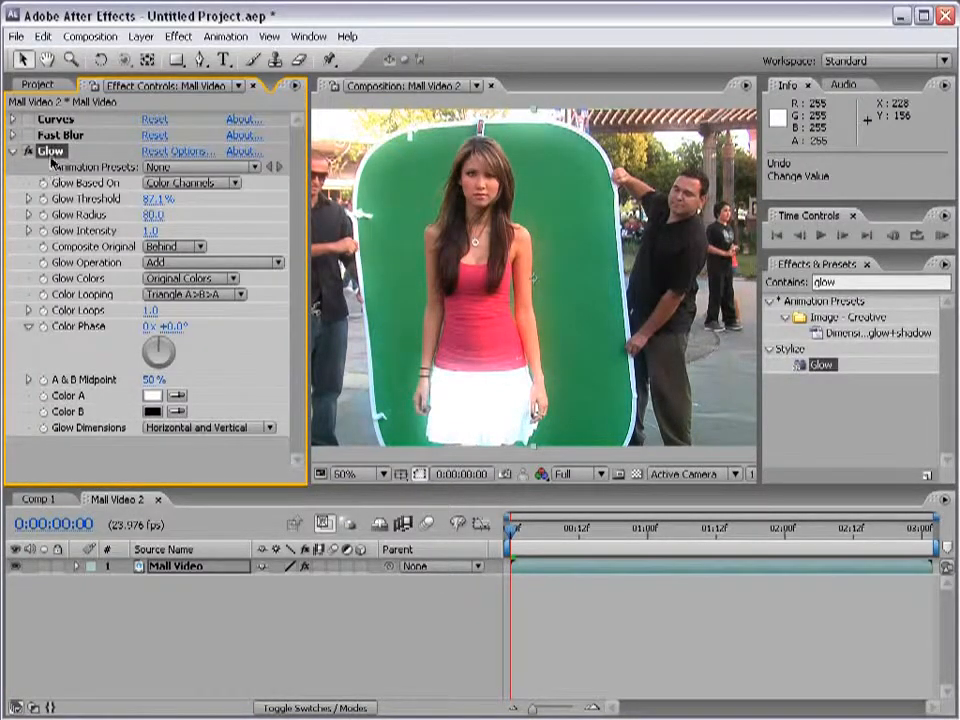
Delete the Glow effect from the Mall Video layer and turn its Fast Blur effect back on
key("Delete")
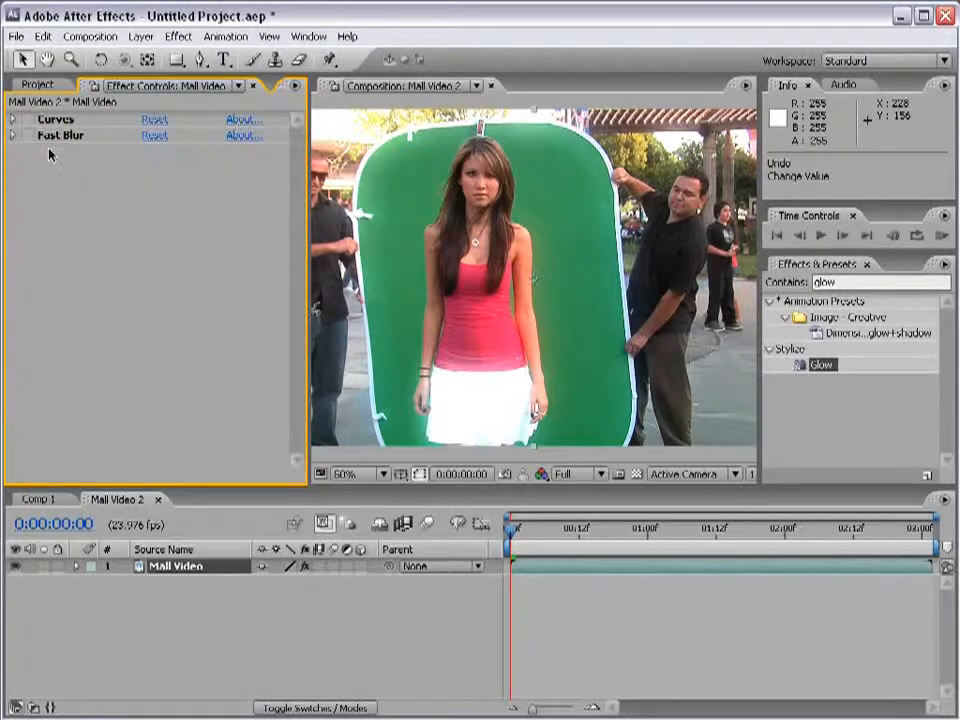
left_click(45, 135)
left_click(27, 136)
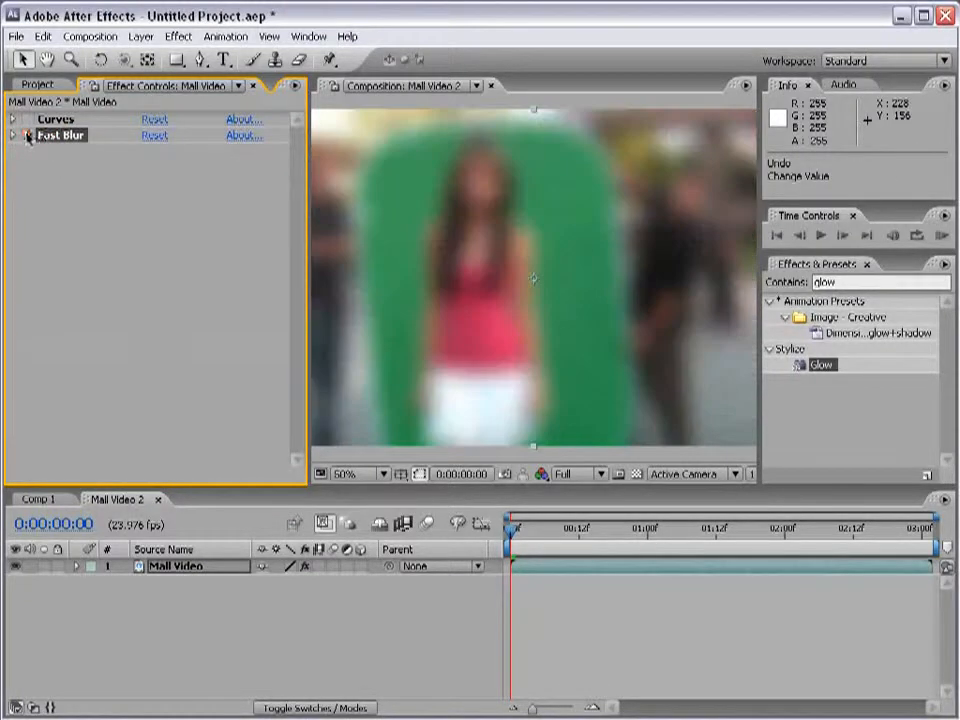
Duplicate the Fast Blur effect on the Mall Video layer and turn off the original blur
left_click(43, 36)
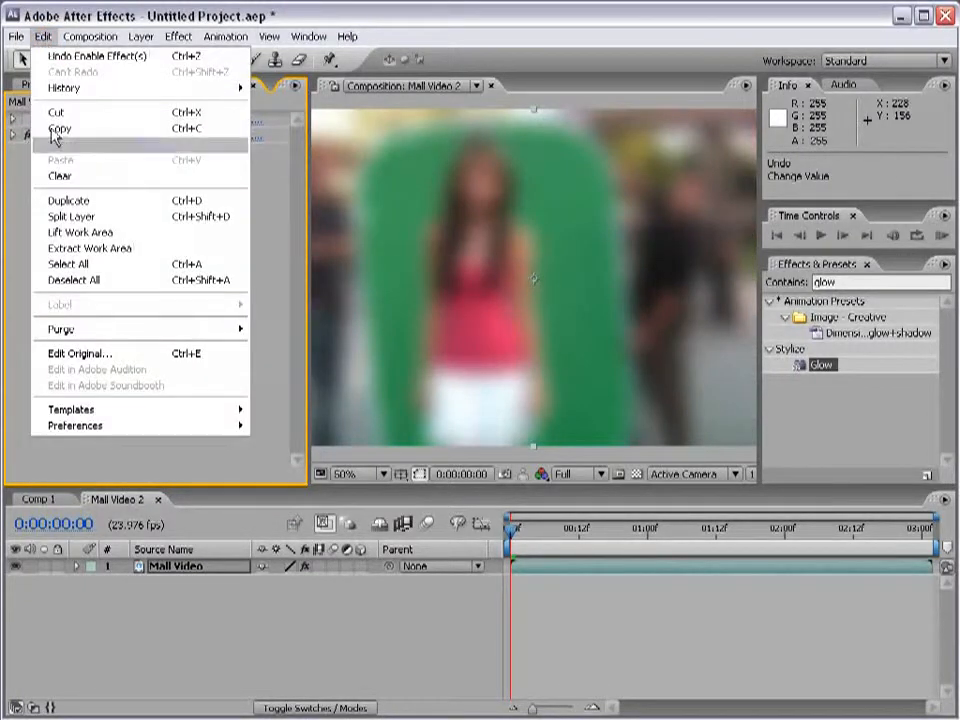
left_click(60, 197)
left_click(50, 137)
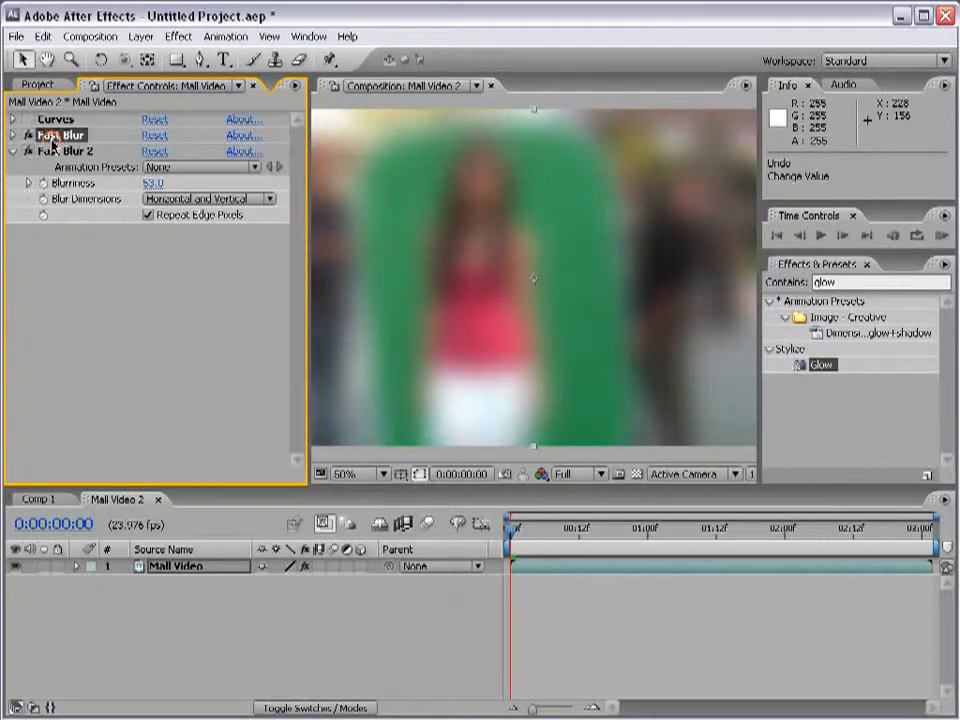
left_click(46, 151)
left_click(45, 136)
left_click(28, 135)
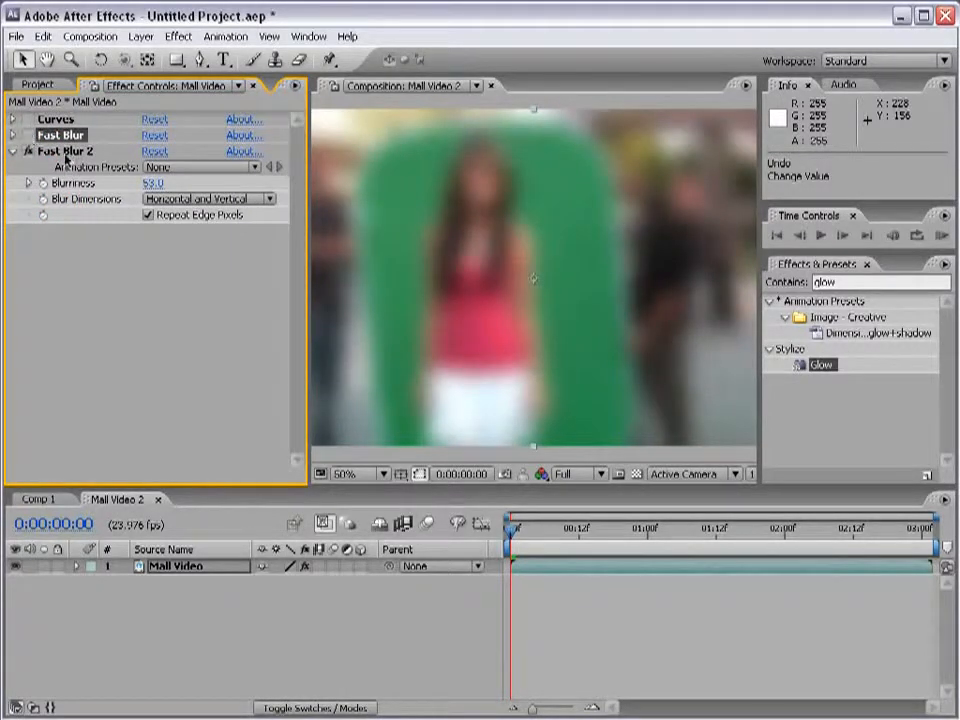
Lower the duplicated blur's Blurriness to about 42, and delete that duplicate effect
left_click_drag(152, 184, 137, 183)
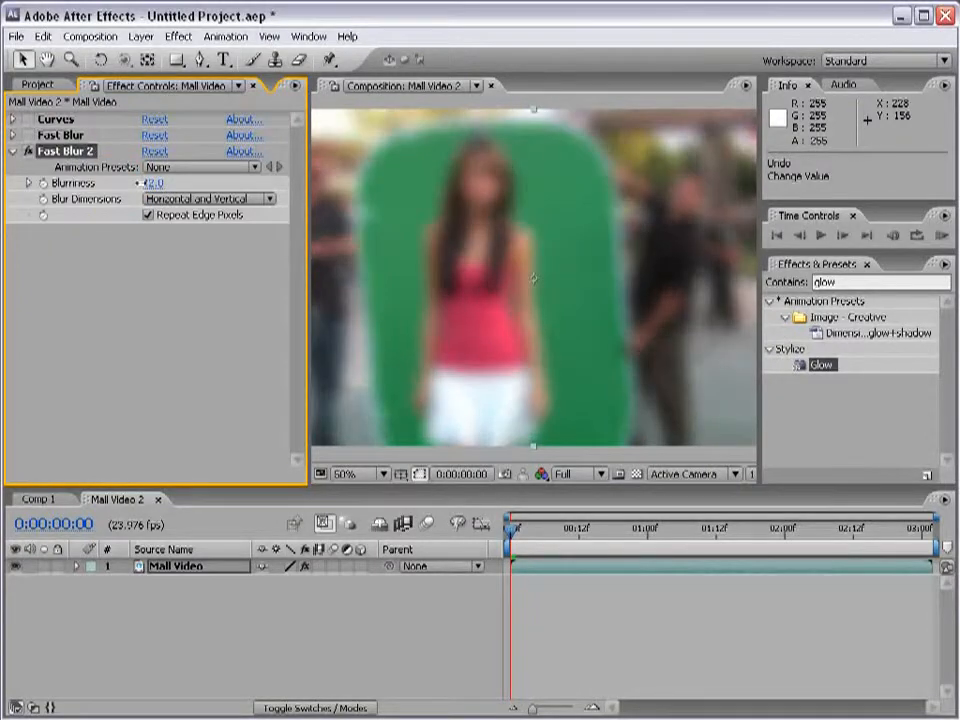
left_click(66, 155)
key("Delete")
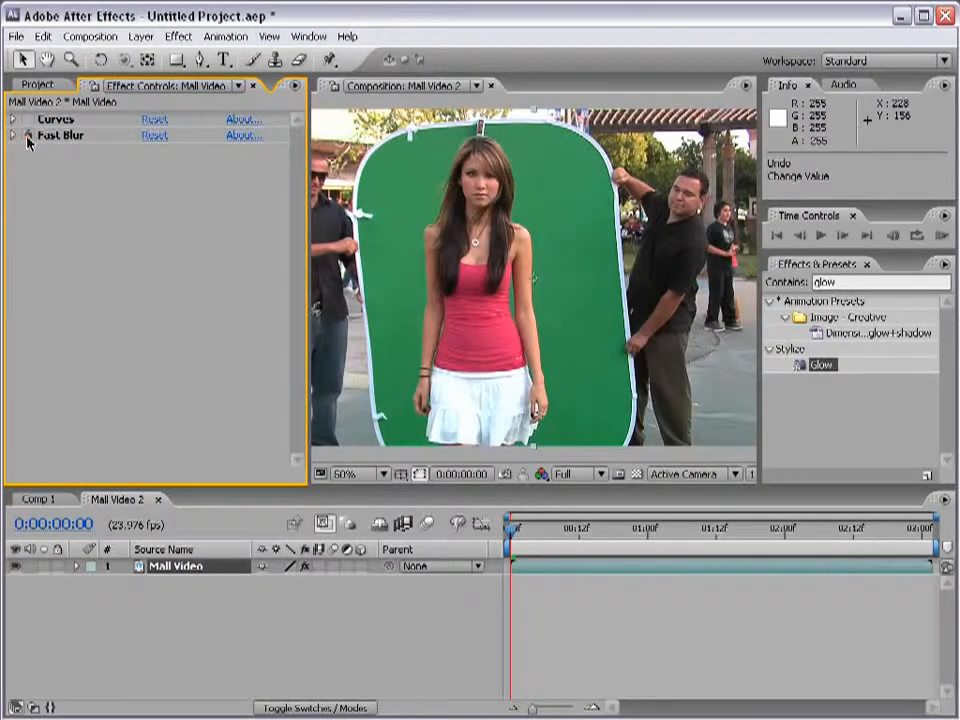
Toggle the remaining Fast Blur, and delete both Curves and Fast Blur from the Mall Video layer
left_click(28, 135)
left_click(28, 135)
left_click(55, 135)
left_click(56, 120, "shift")
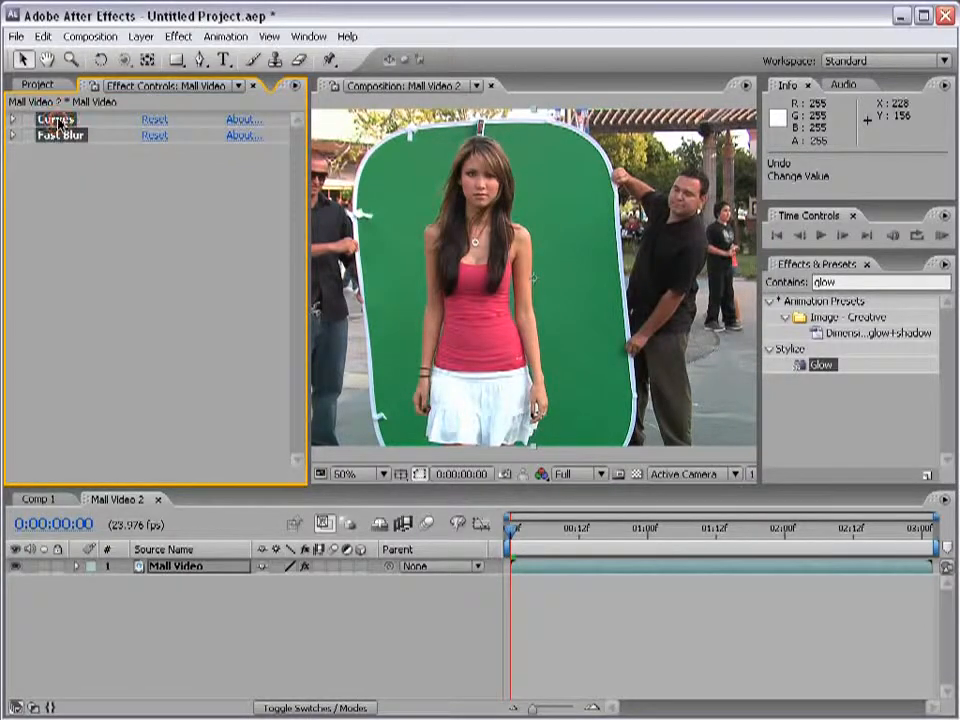
key("Delete")
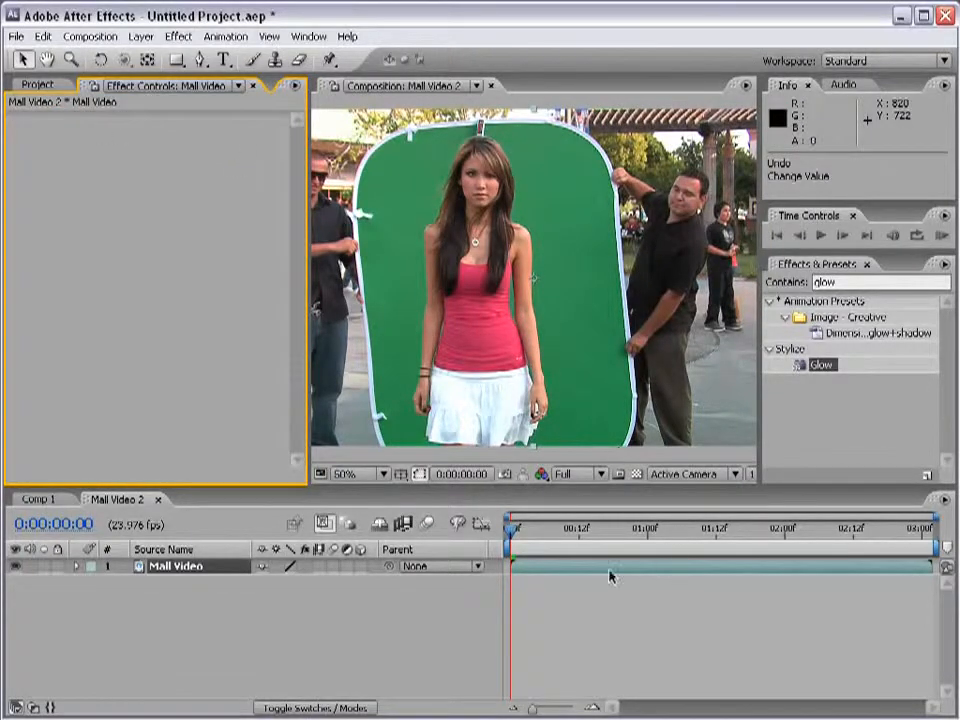
Apply a Ramp effect to the Mall Video layer, with its start at 382, 230 and its end at 744, 652
left_click(551, 572)
left_click(178, 36)
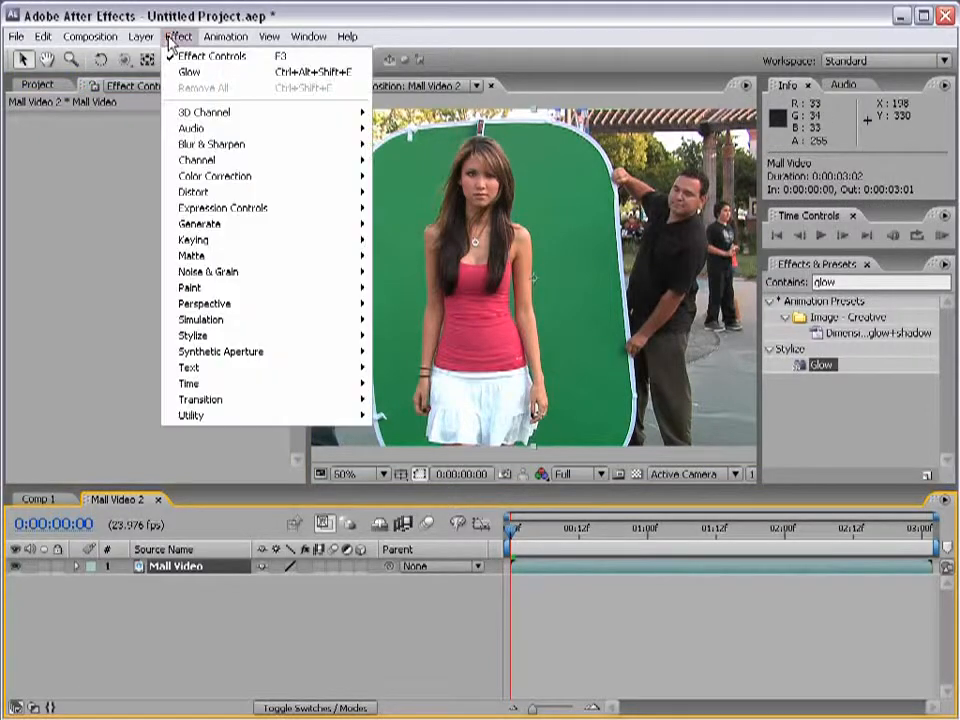
mouse_move(214, 232)
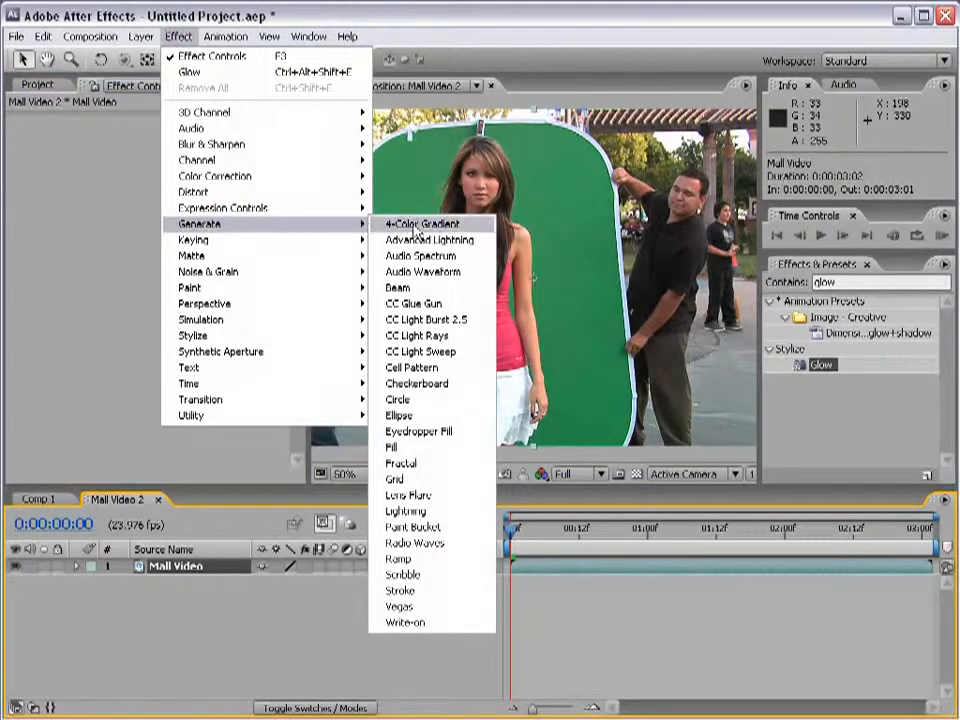
left_click(400, 559)
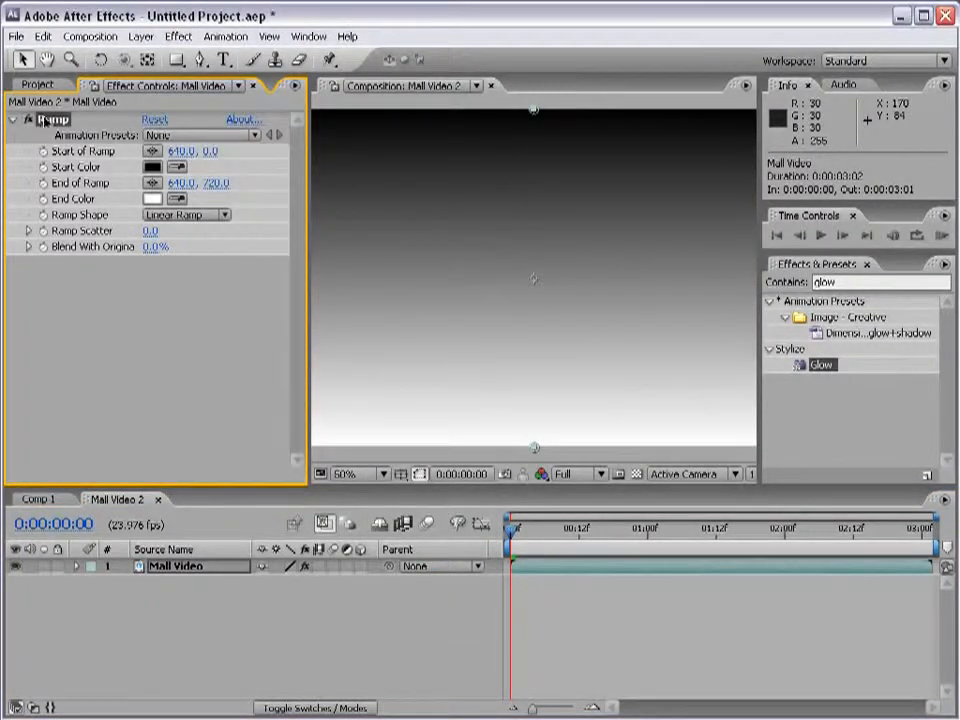
left_click_drag(533, 109, 415, 220)
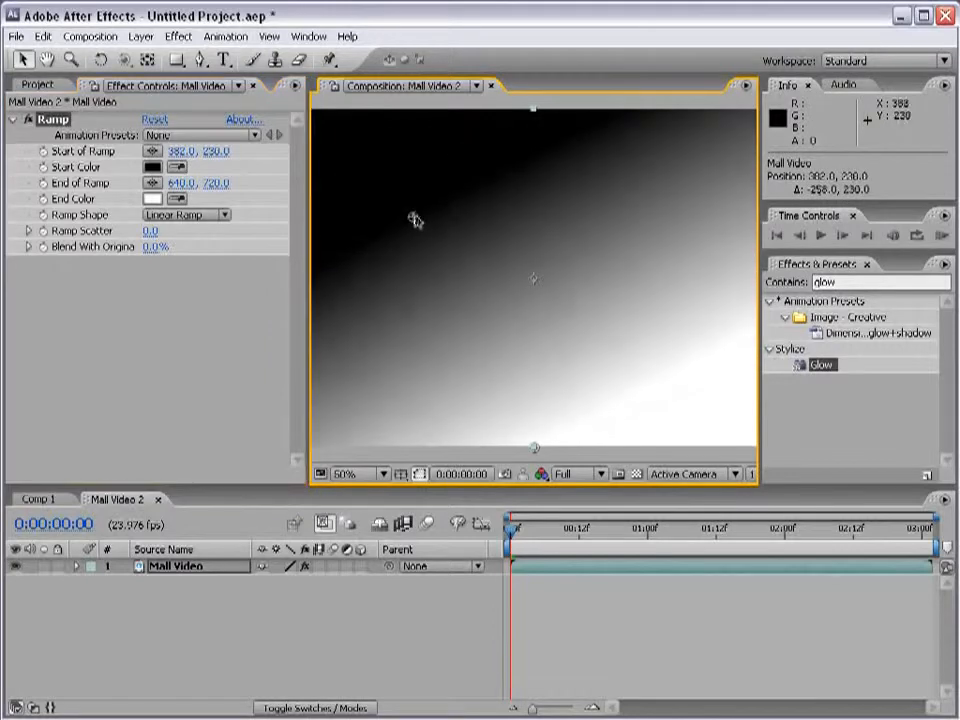
left_click_drag(533, 447, 585, 413)
Set the Ramp effect's Start Color to pure red
left_click(153, 168)
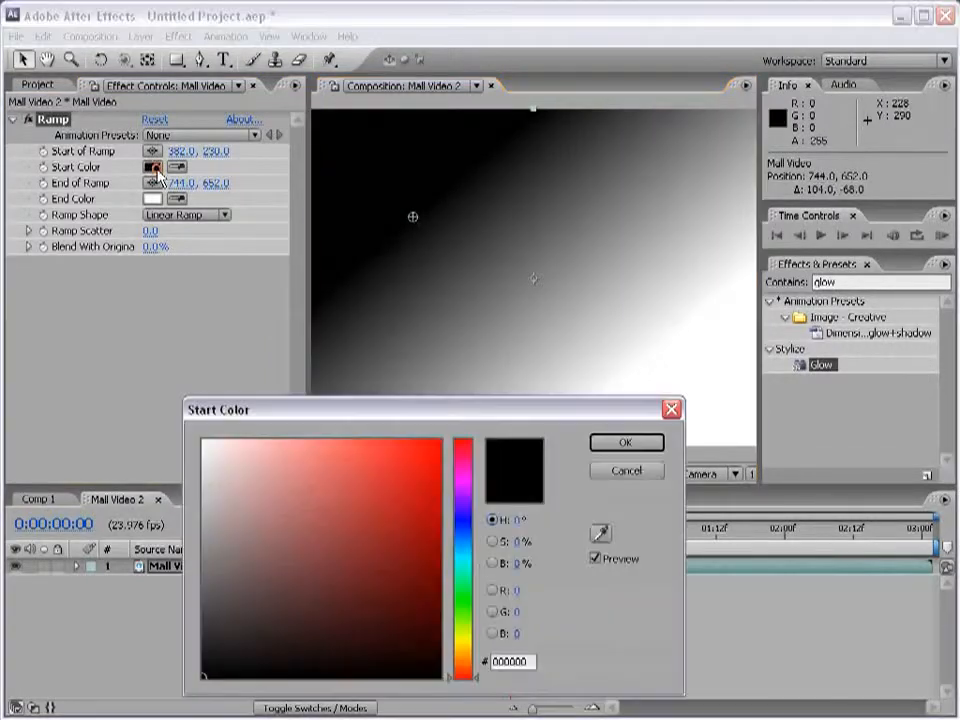
left_click_drag(317, 538, 495, 439)
left_click(624, 442)
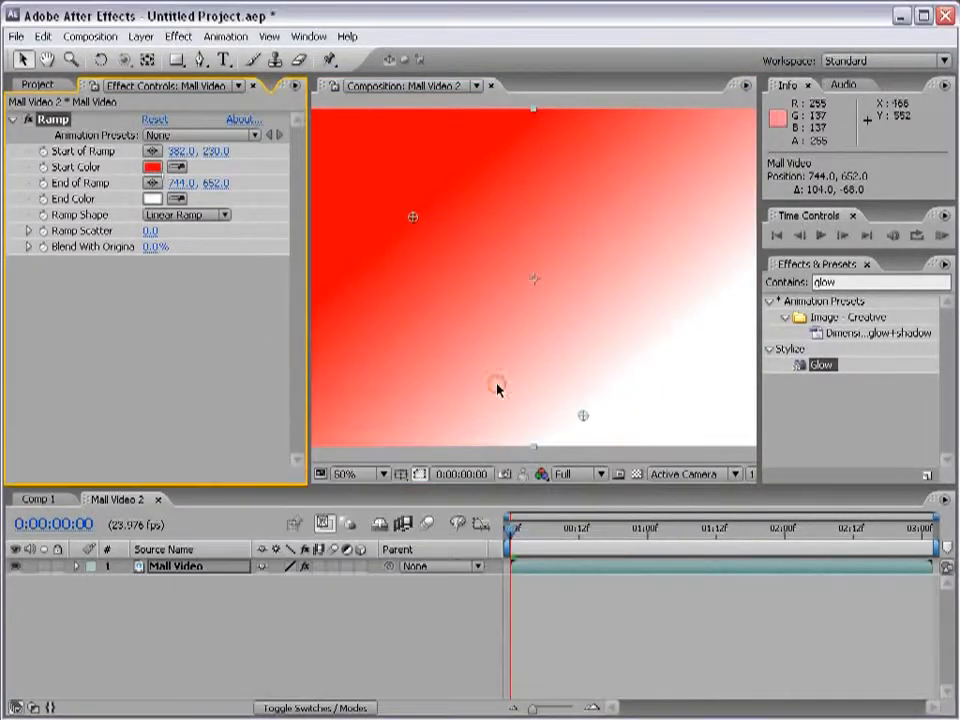
Change the Ramp Shape to Radial Ramp and move the start of the ramp to 574, 338
left_click(199, 216)
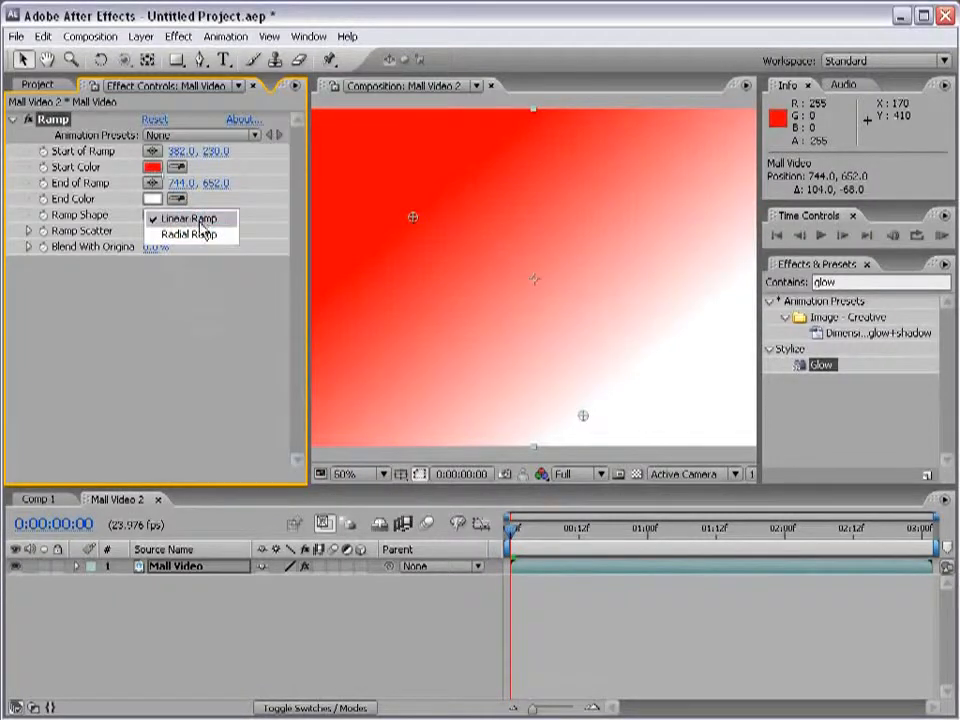
left_click(197, 234)
left_click_drag(415, 218, 504, 269)
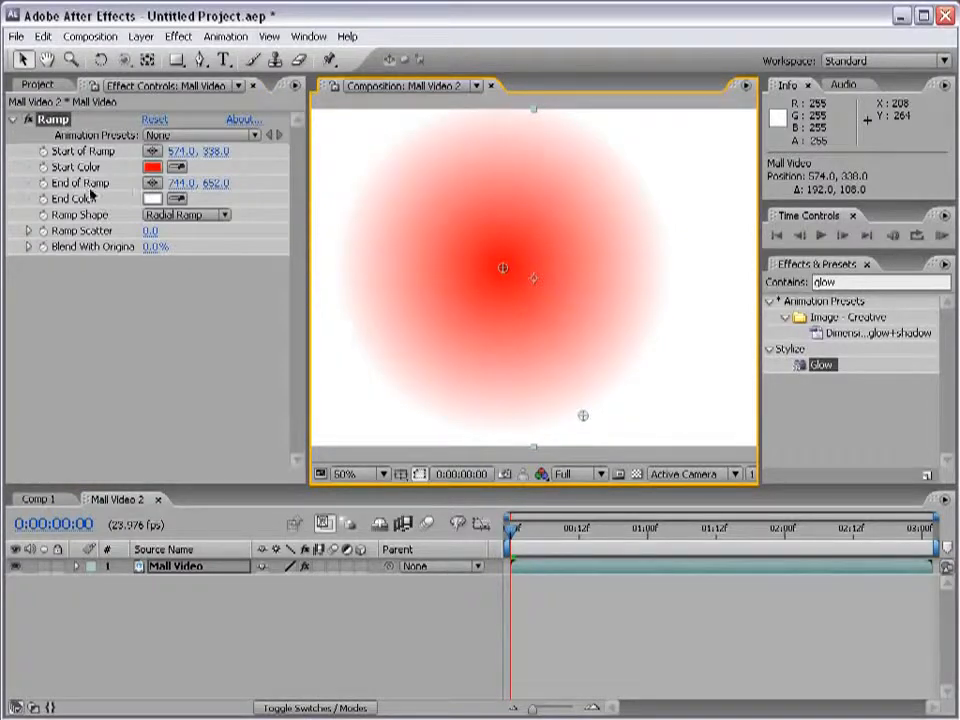
Replace the Ramp with a Lens Flare effect and move its Flare Center to 742, 288
key("Delete")
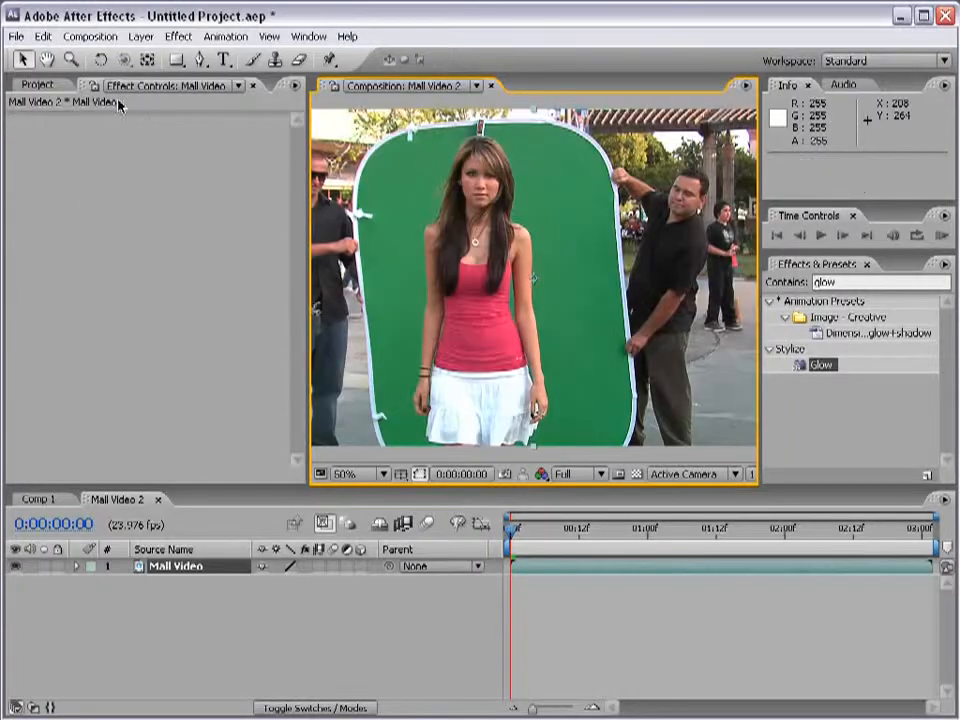
left_click(177, 36)
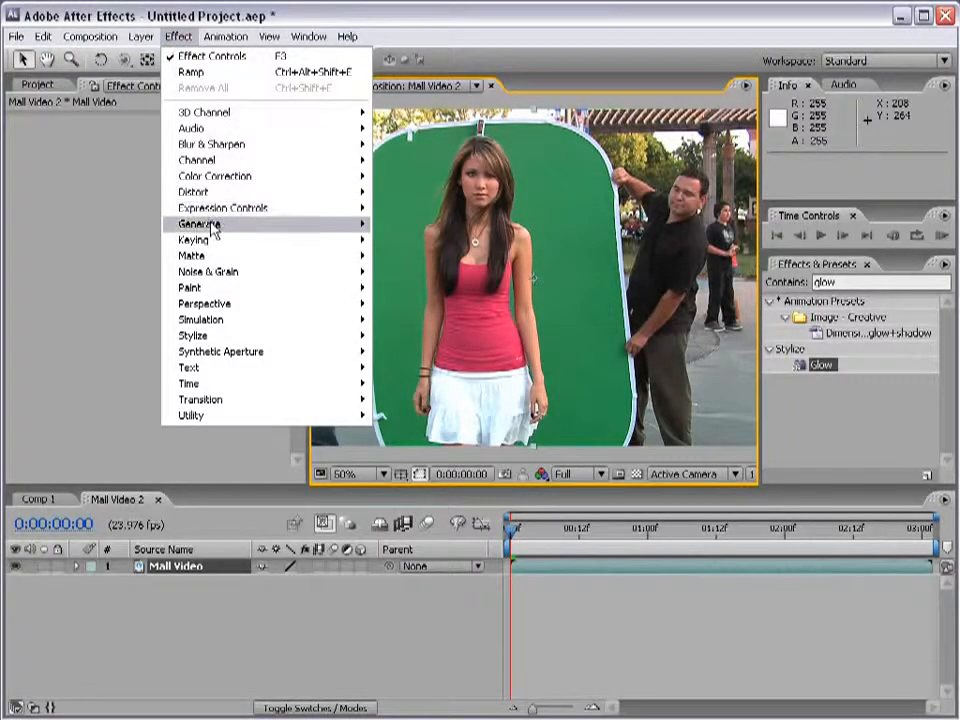
mouse_move(214, 226)
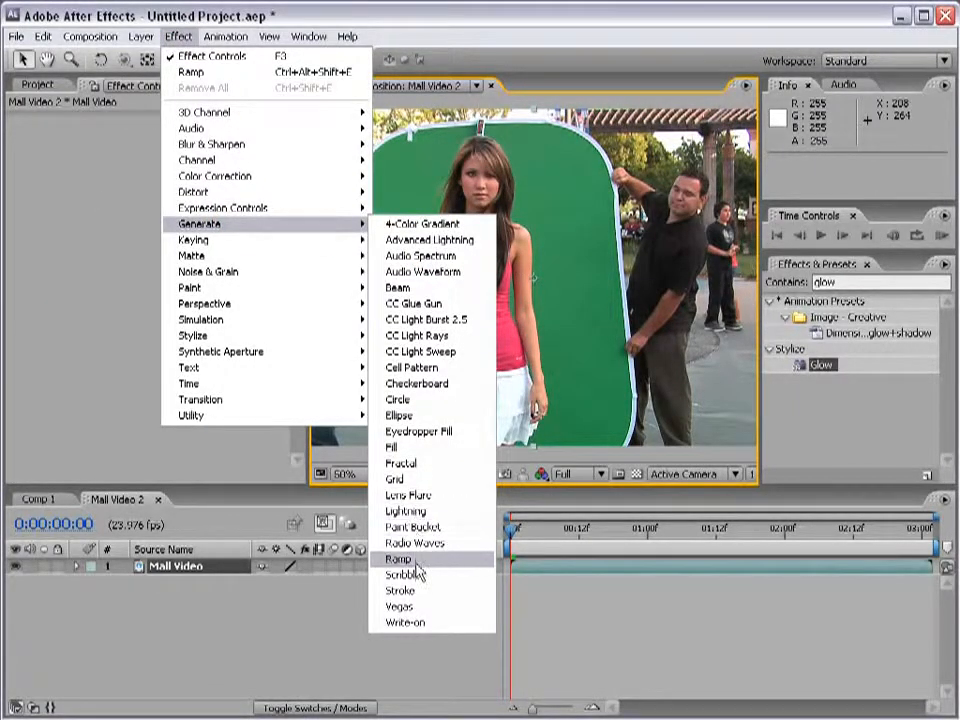
left_click(462, 502)
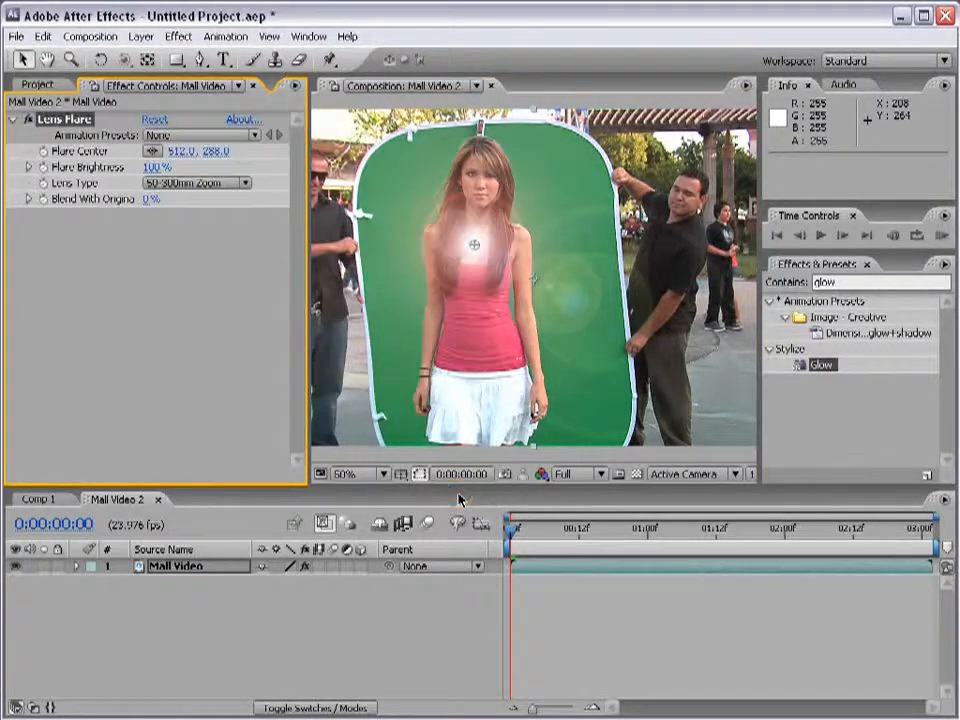
left_click_drag(481, 247, 583, 250)
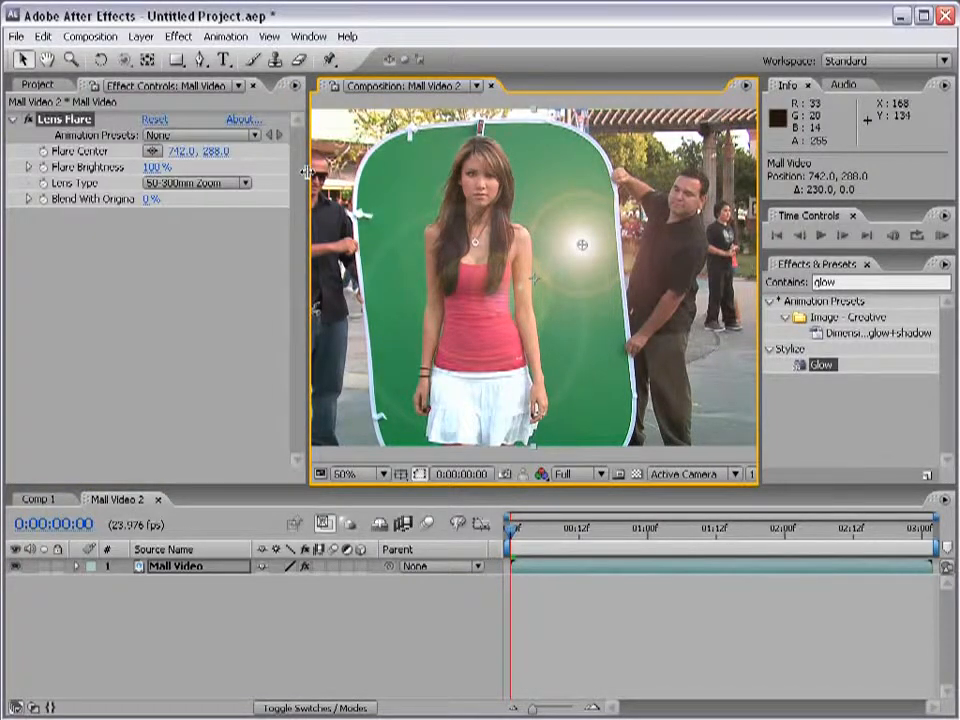
Replace the Lens Flare on the Mall Video layer with a Hue/Saturation effect
key("Delete")
left_click(185, 40)
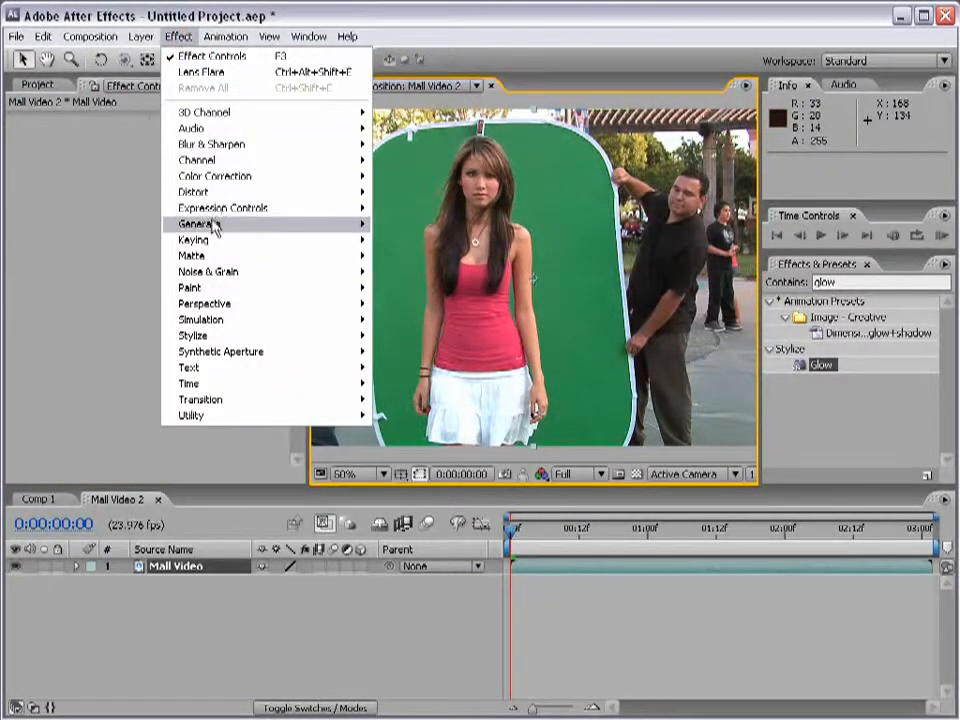
mouse_move(214, 223)
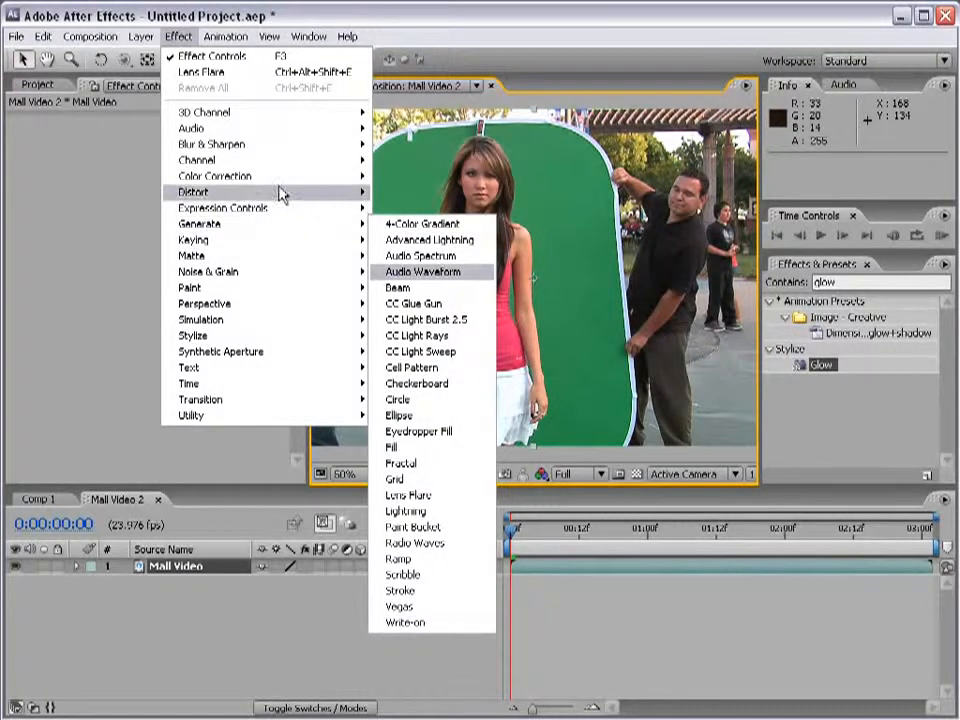
mouse_move(257, 183)
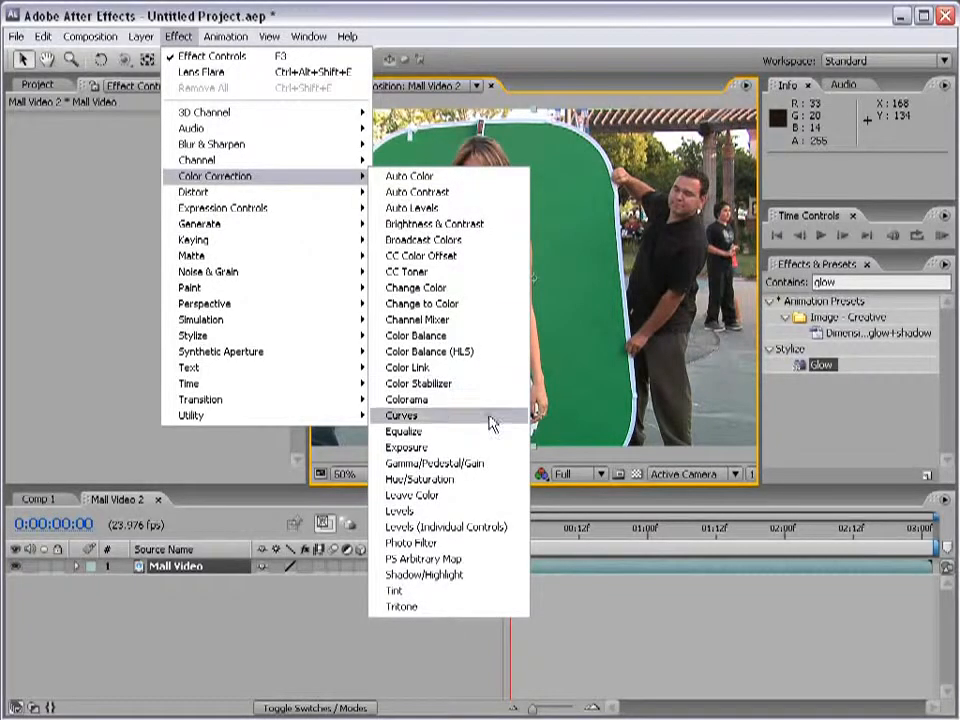
left_click(460, 480)
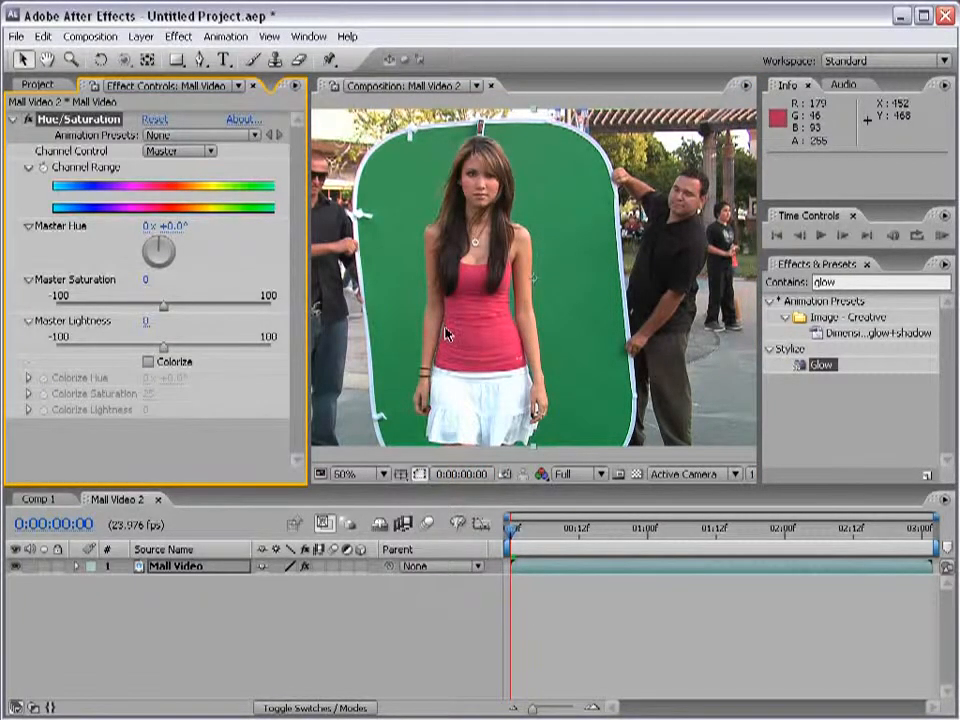
Enable Colorize in Hue/Saturation and set Colorize Hue to +43° and Colorize Saturation to 15
left_click(148, 362)
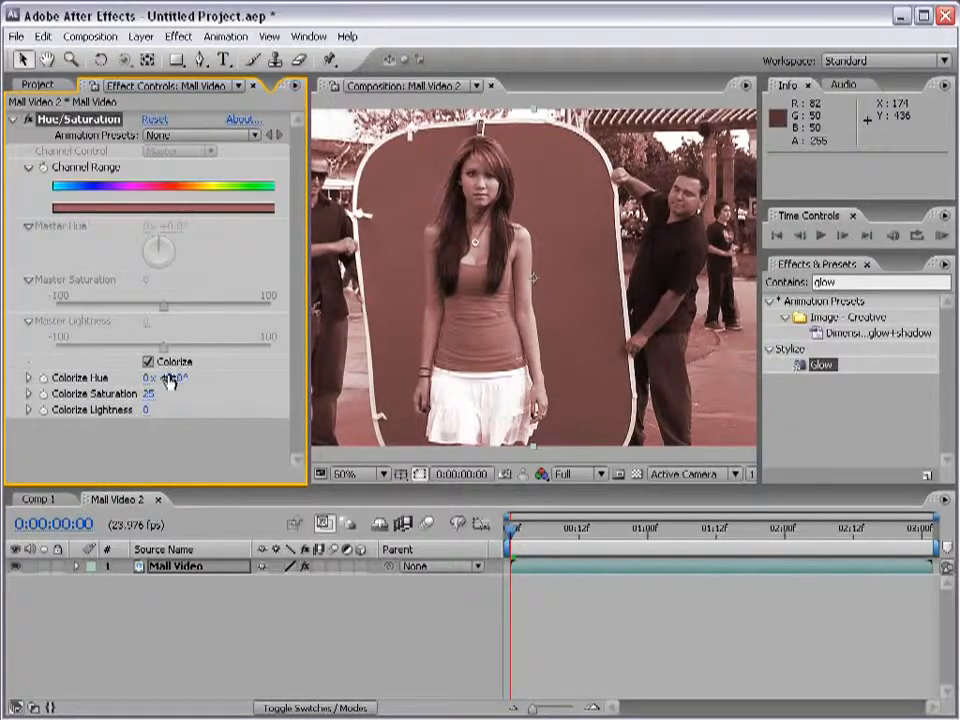
left_click_drag(171, 377, 56, 378)
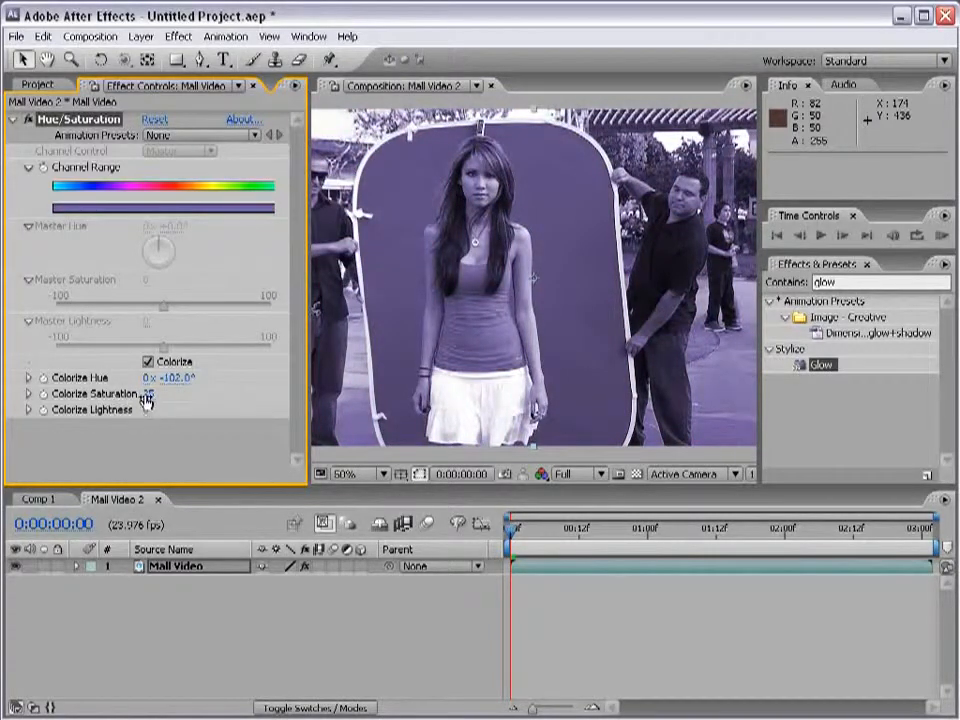
left_click_drag(147, 400, 300, 375)
left_click(28, 377)
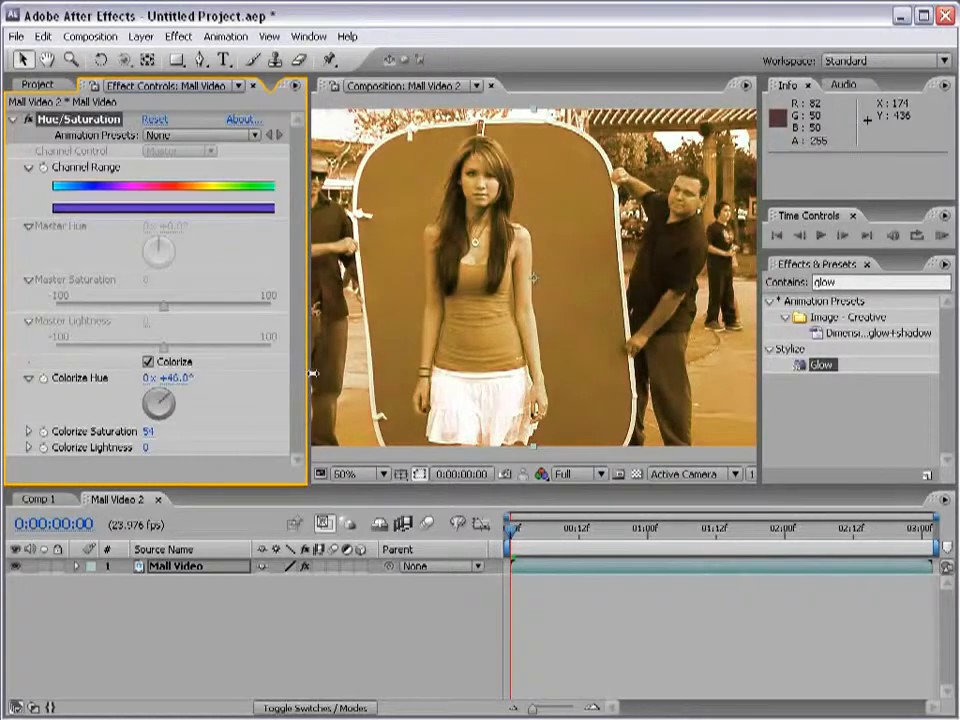
left_click_drag(151, 433, 242, 413)
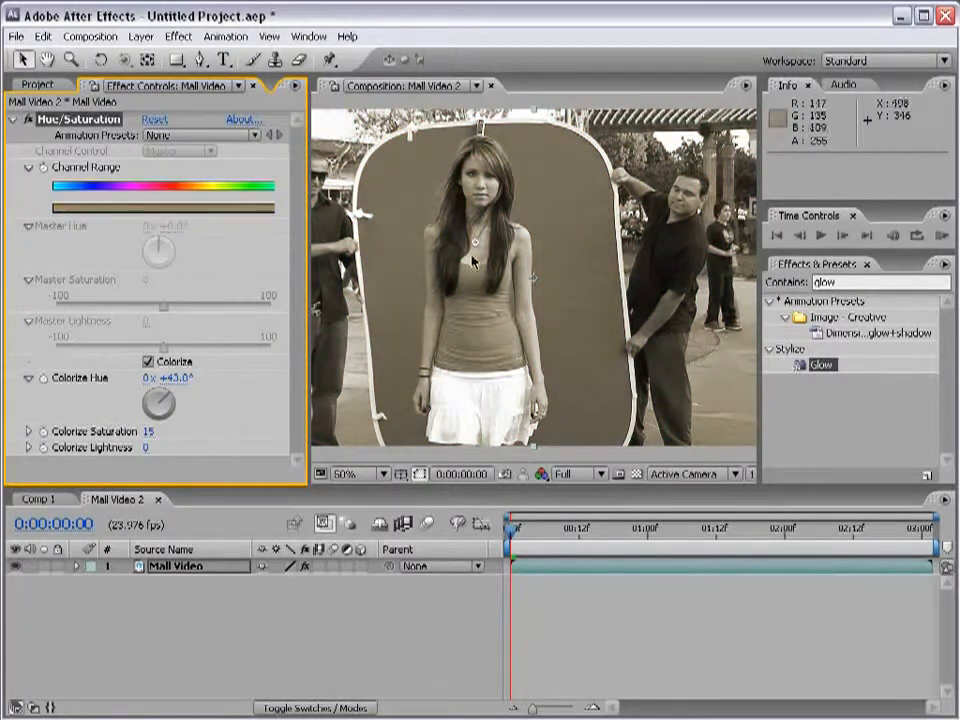
Add the Glow effect to the Mall Video footage with a Glow Threshold of 89.8% and a Glow Radius of 101
left_click_drag(826, 369, 545, 296)
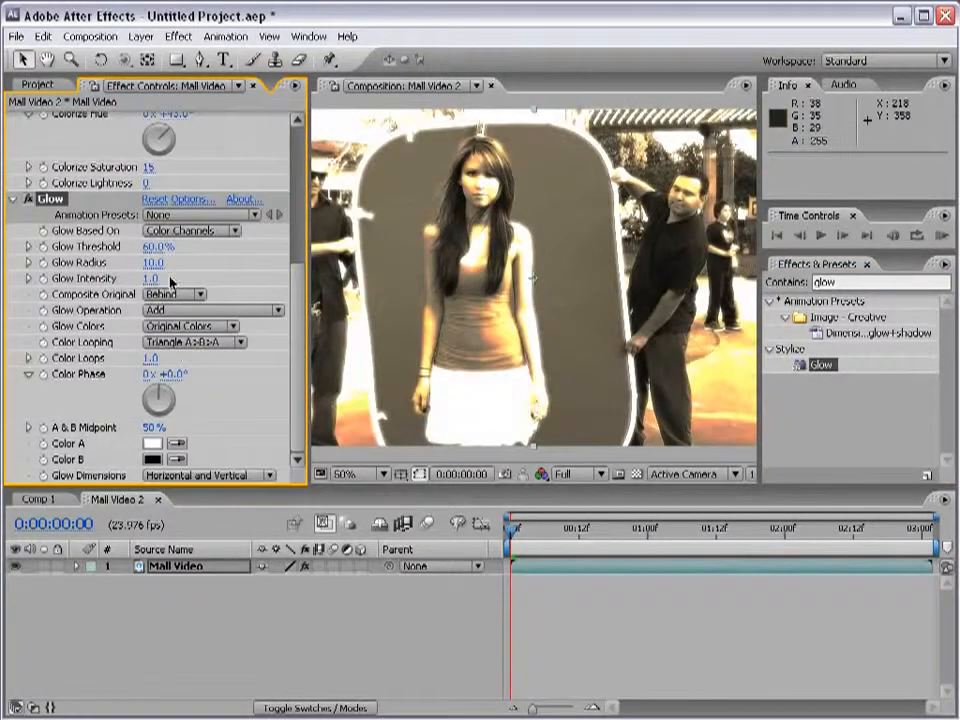
left_click_drag(157, 246, 380, 262)
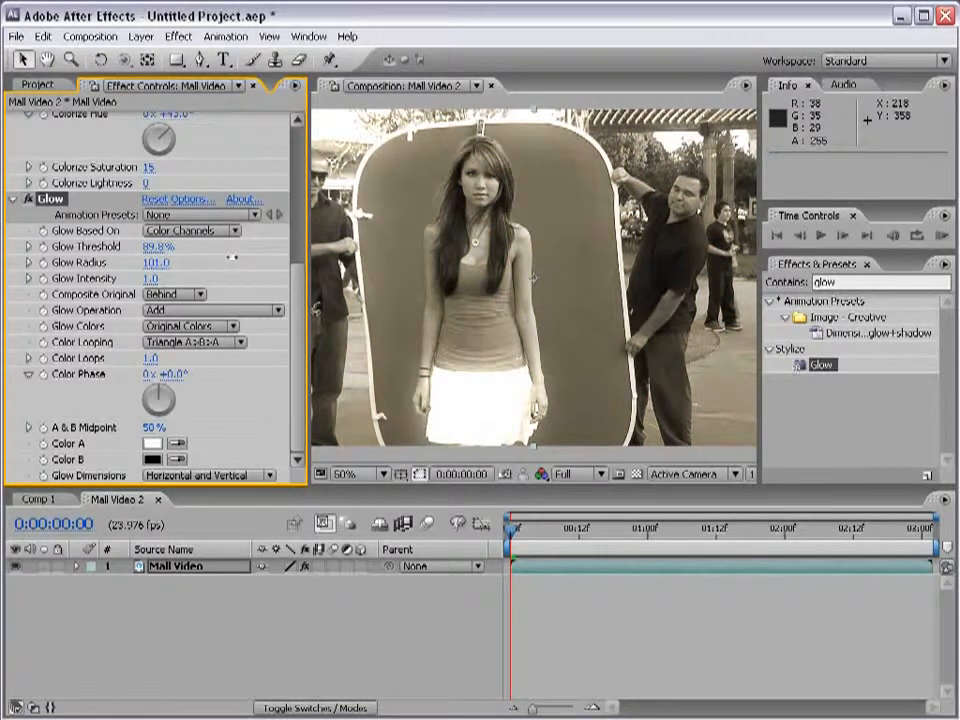
scroll(518, 335, "down", 2)
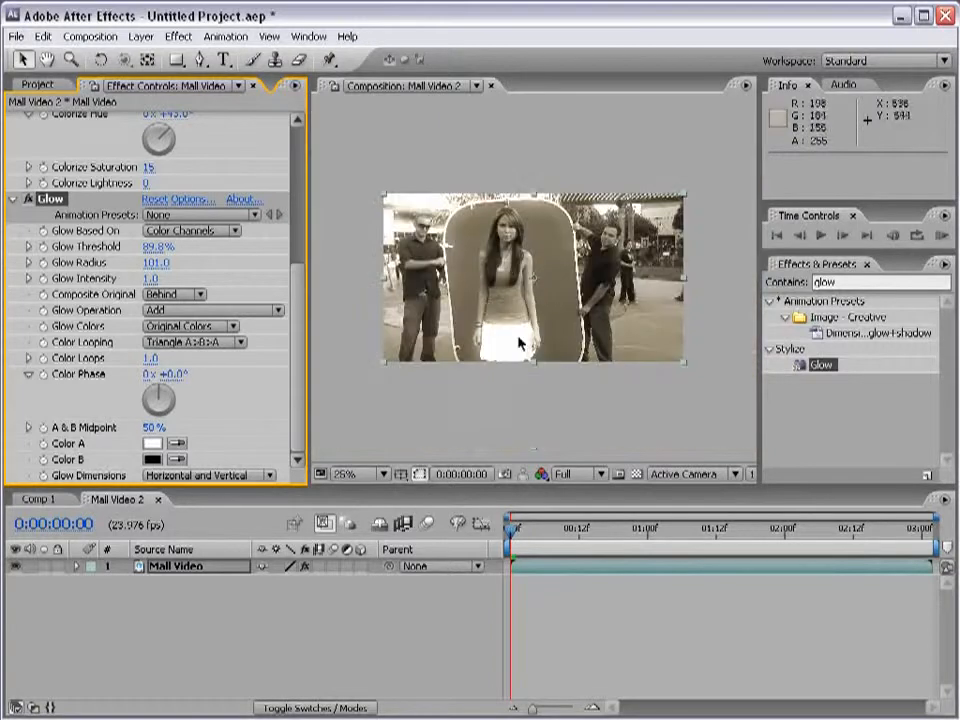
scroll(519, 340, "up", 2)
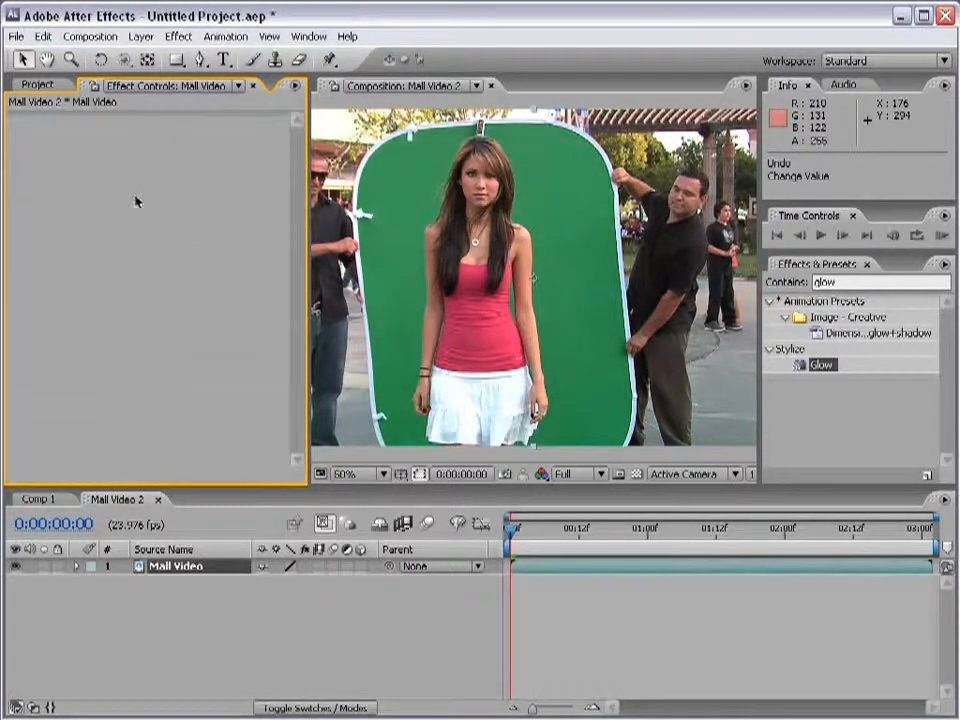
Apply the Change to Color effect to the Mall Video layer and sample its From color from the woman's pink top
left_click(177, 37)
mouse_move(155, 176)
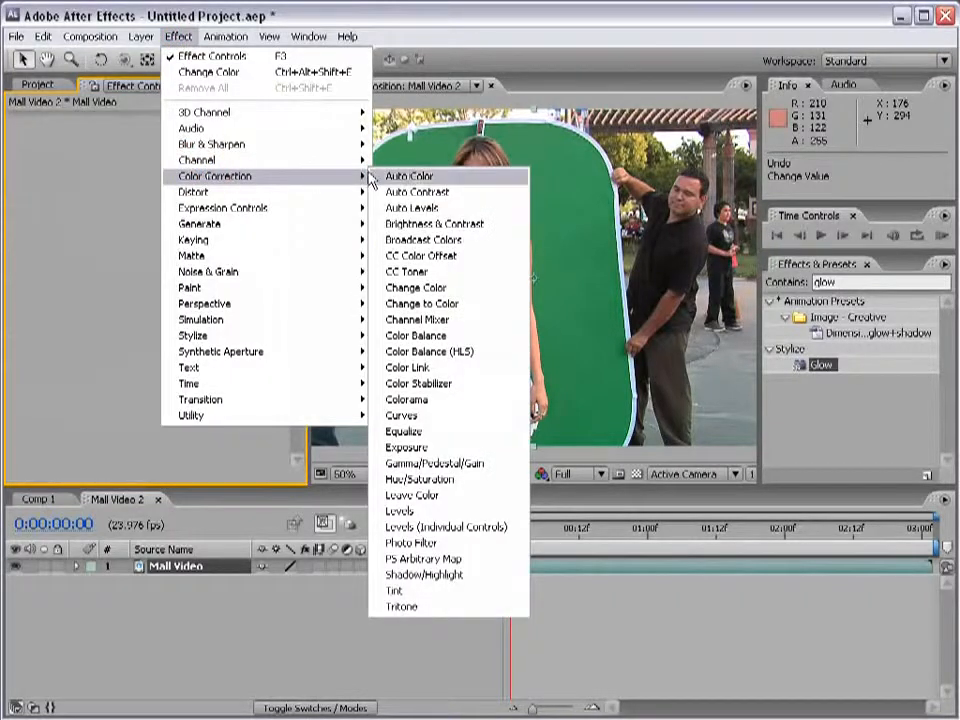
left_click(455, 305)
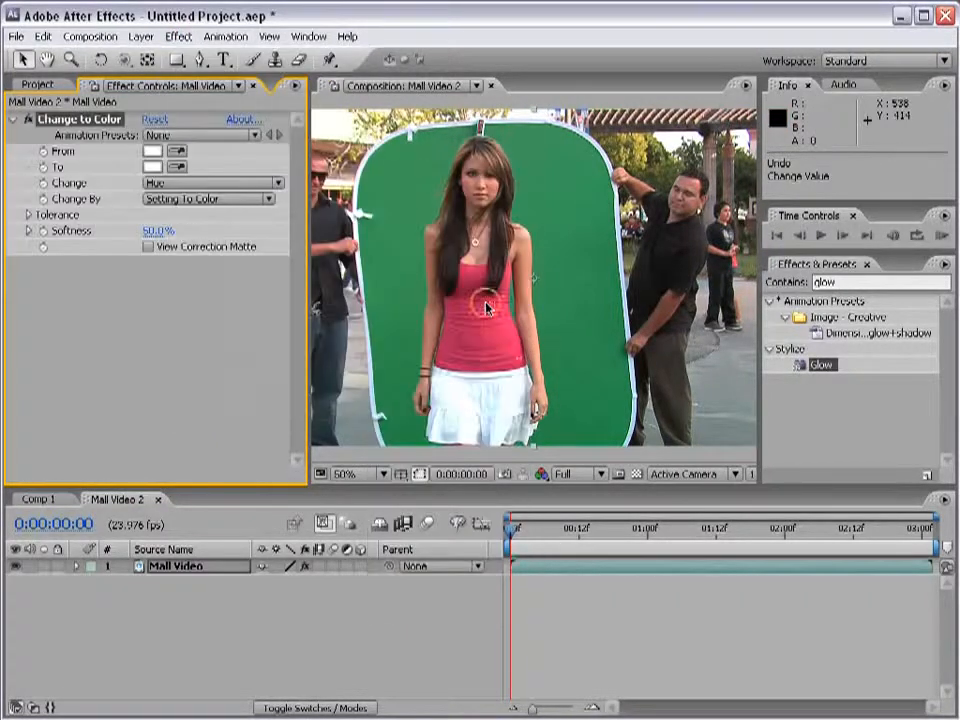
left_click(177, 151)
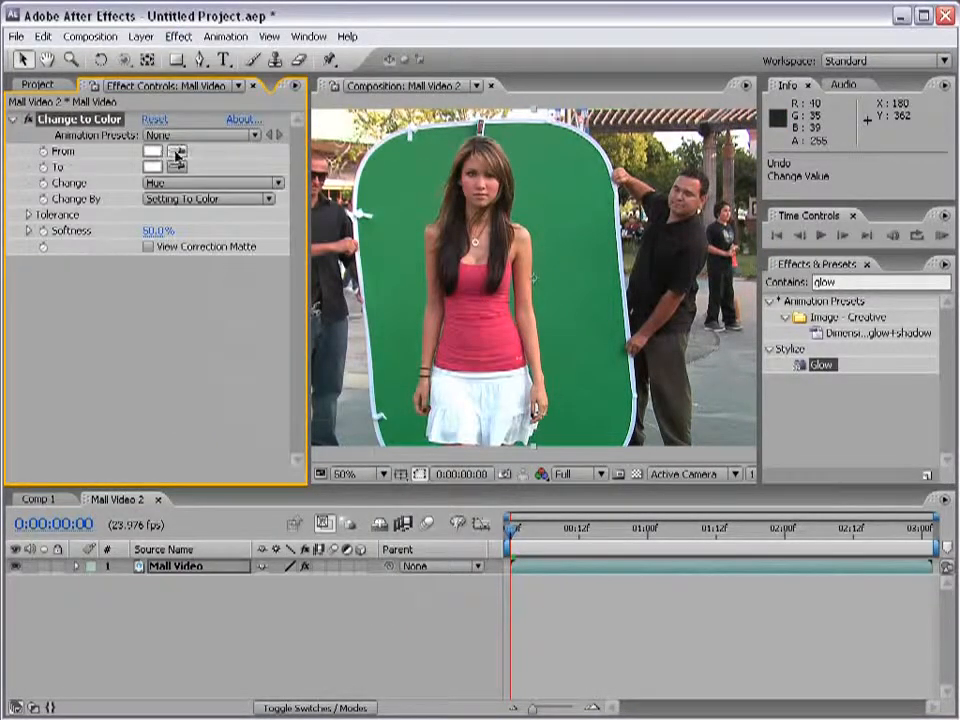
left_click(474, 280)
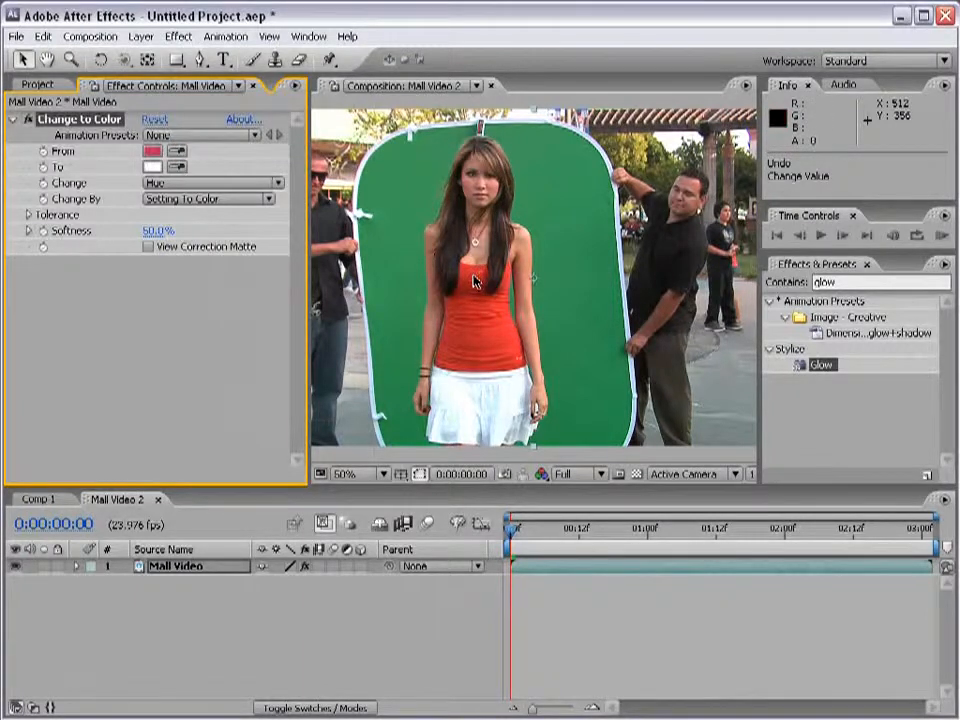
Set the To color of the Change to Color effect to orange, D79B53
left_click(151, 167)
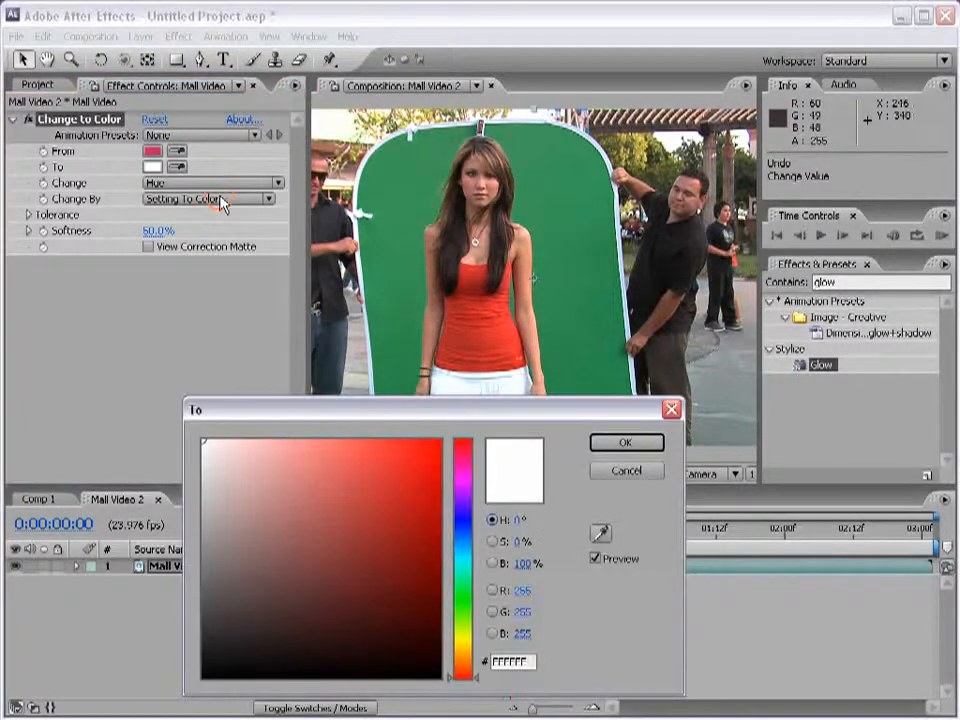
left_click(459, 546)
left_click(403, 497)
mouse_move(391, 499)
left_mouse_down()
mouse_move(438, 470)
mouse_move(347, 476)
left_mouse_up()
left_click_drag(463, 573, 460, 657)
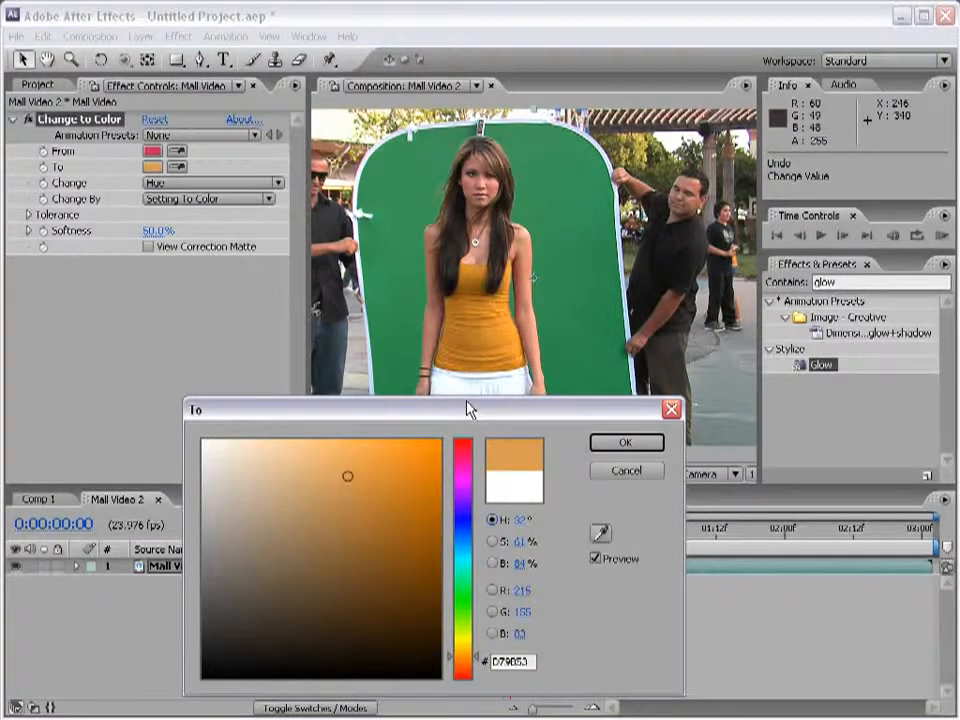
left_click(610, 442)
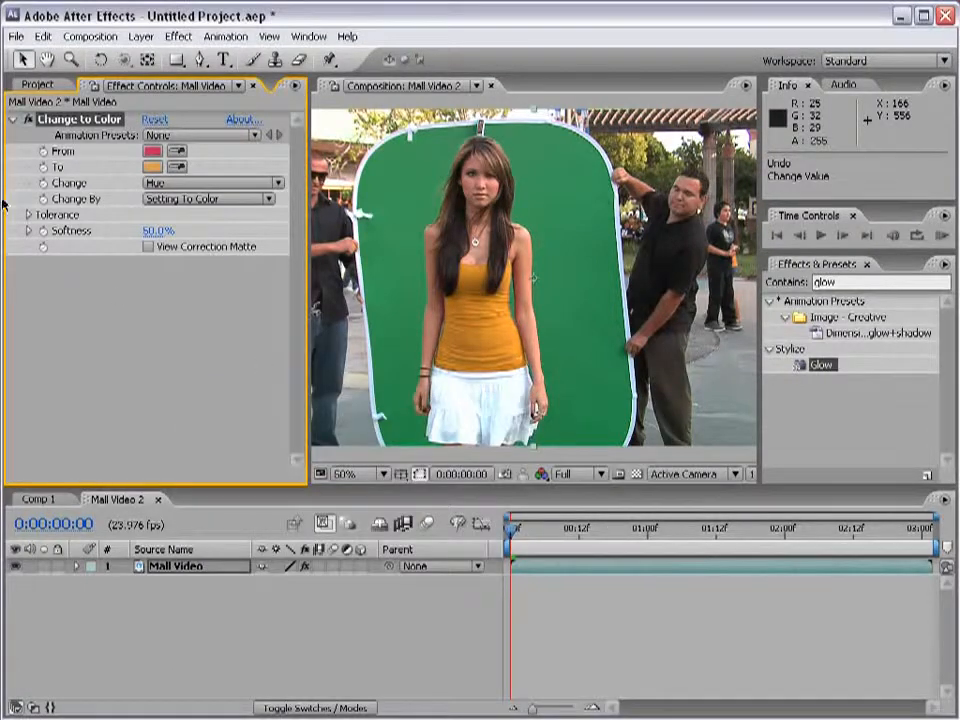
Lower the Hue tolerance of Change to Color to 1.0%, and delete the effect from the Mall Video layer
left_click(27, 215)
mouse_move(155, 231)
left_mouse_down()
mouse_move(163, 231)
mouse_move(145, 235)
left_mouse_up()
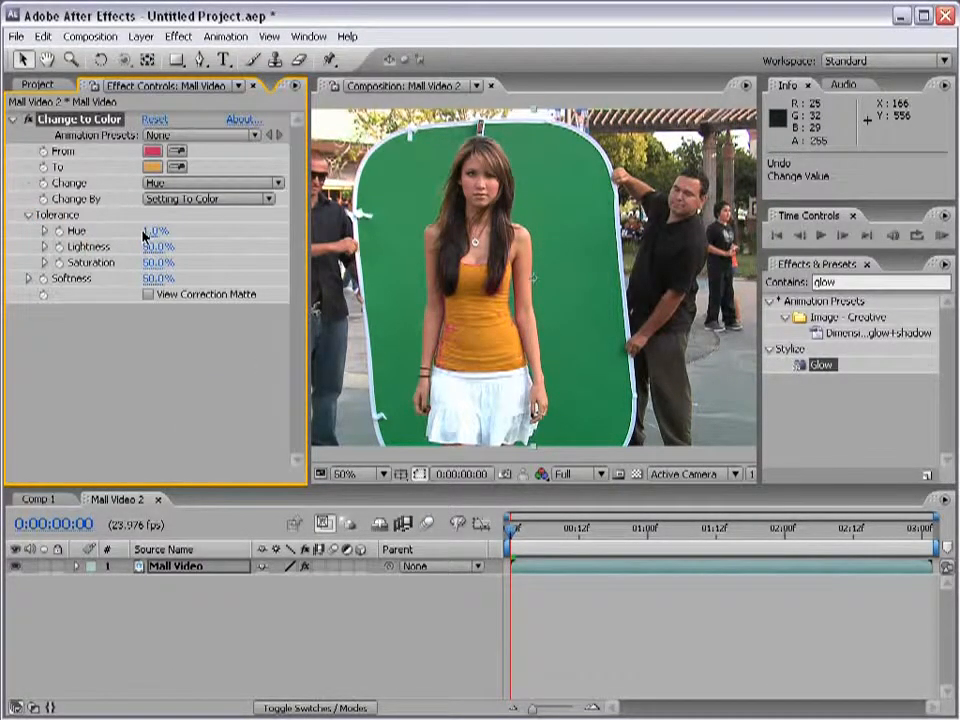
key("Delete")
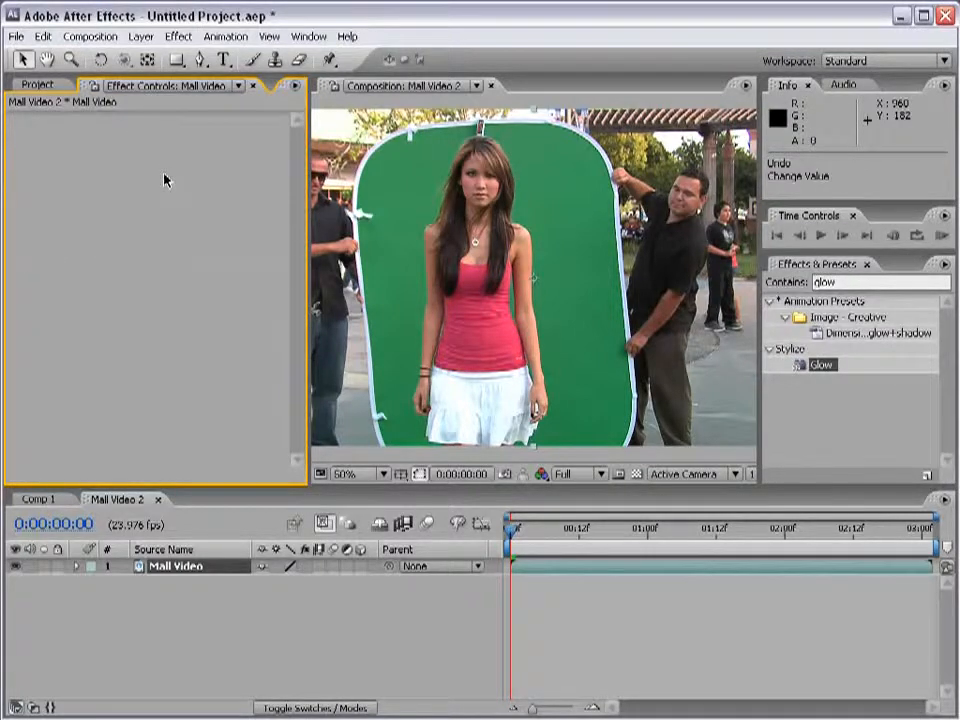